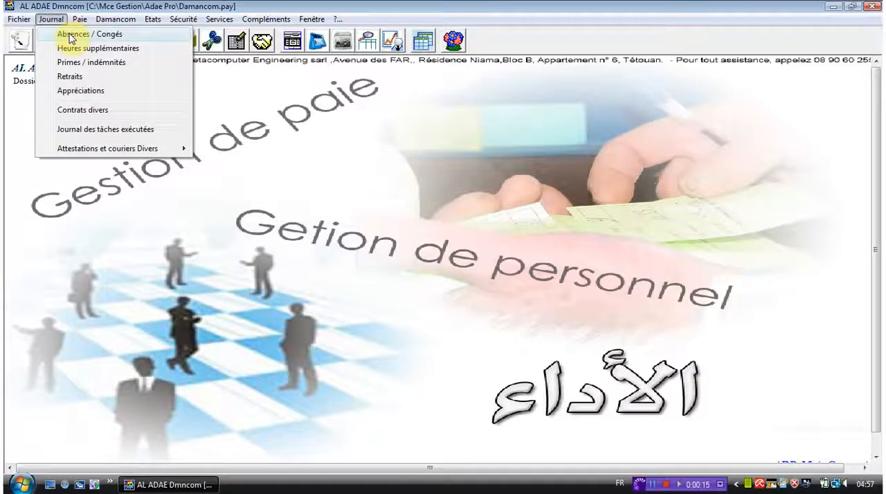
Open the absence management window (Gestion des Absences)
left_click(303, 83)
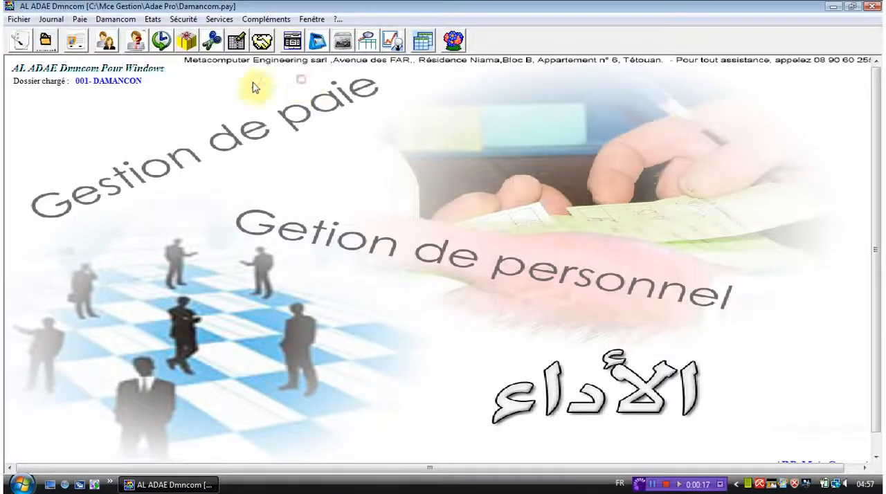
left_click(136, 50)
key("Return")
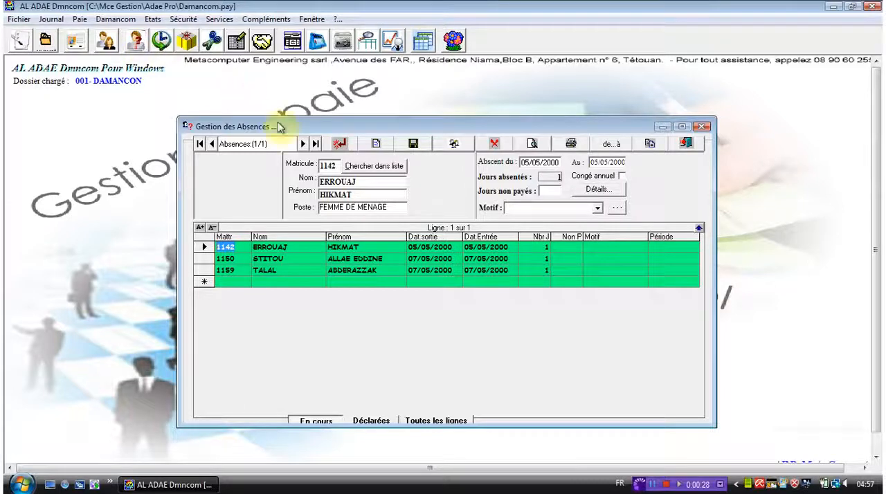
Add a new absence record for the PLONGEUR of the CUISINE service, picked from the personnel list
left_click(373, 148)
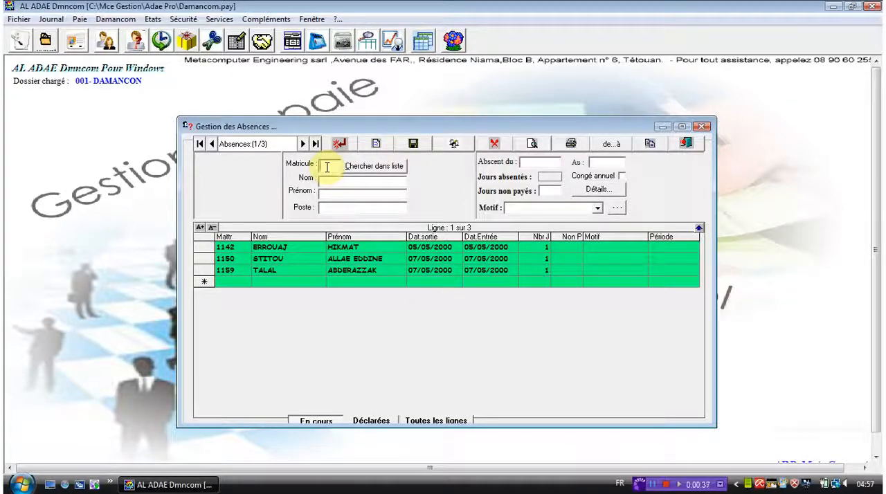
left_click(384, 174)
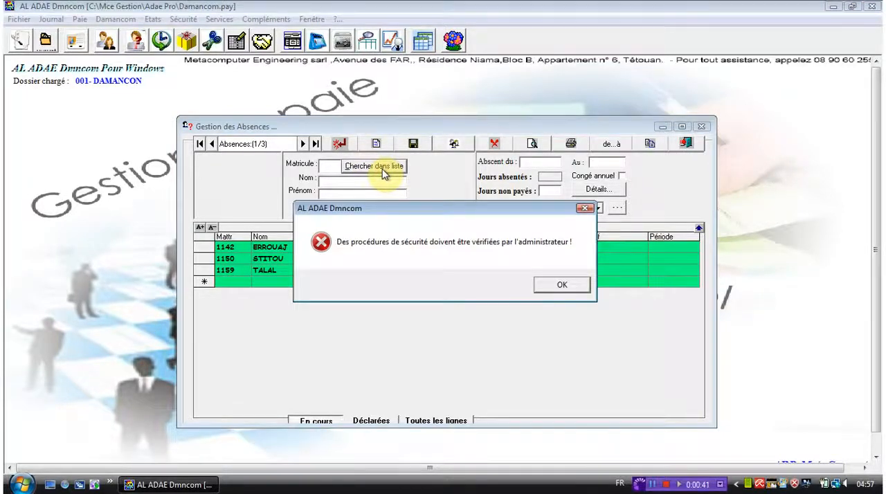
key("Return")
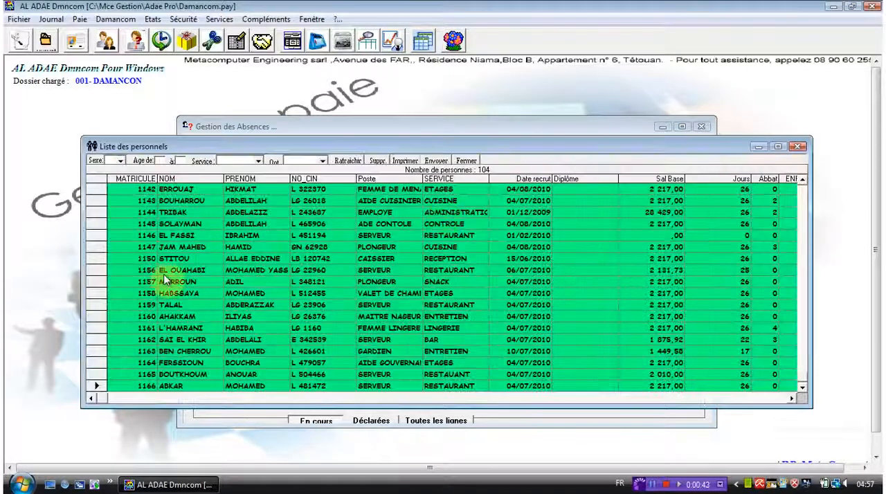
left_click(99, 247)
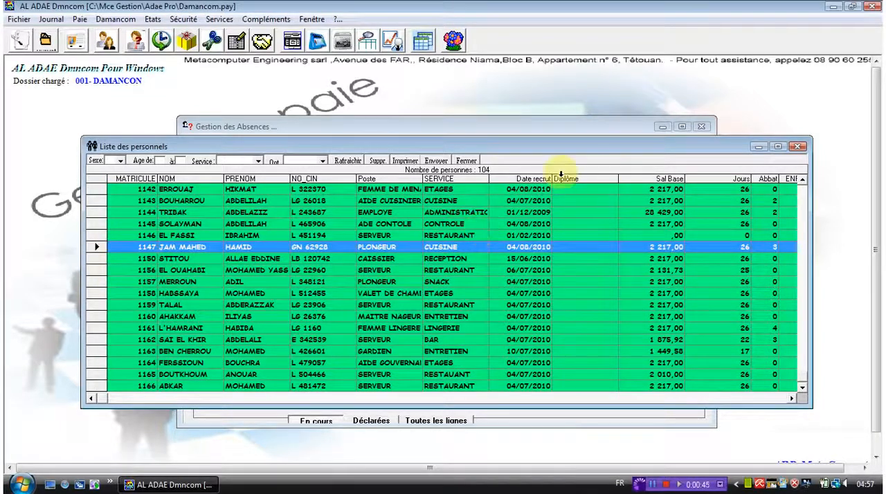
left_click(434, 162)
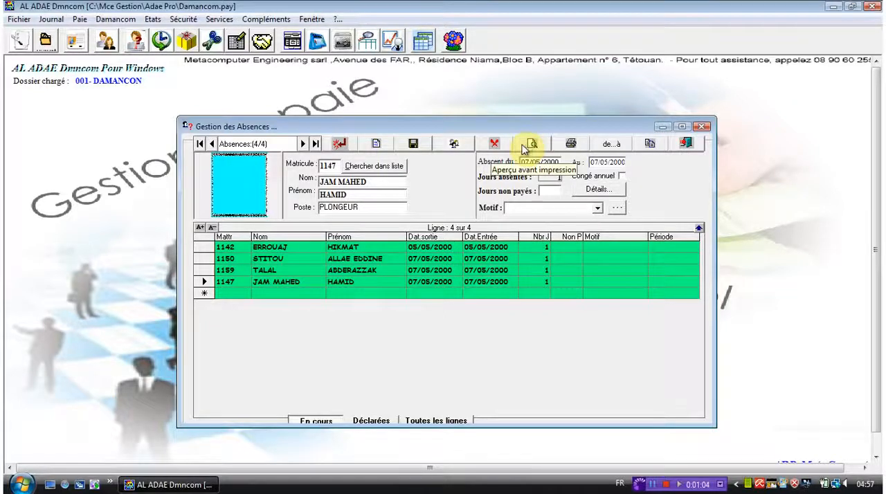
View the personnel selection for applying the absence to a list of employees, and close it without selecting anyone
left_click(444, 148)
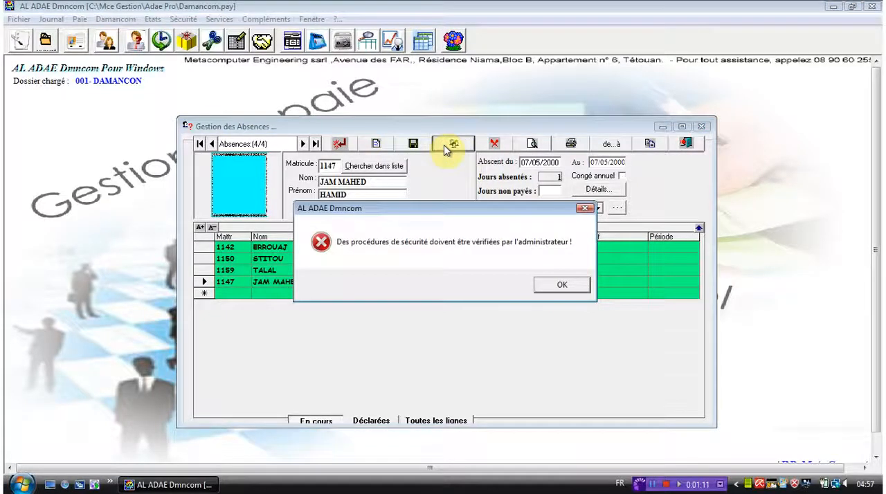
key("Return")
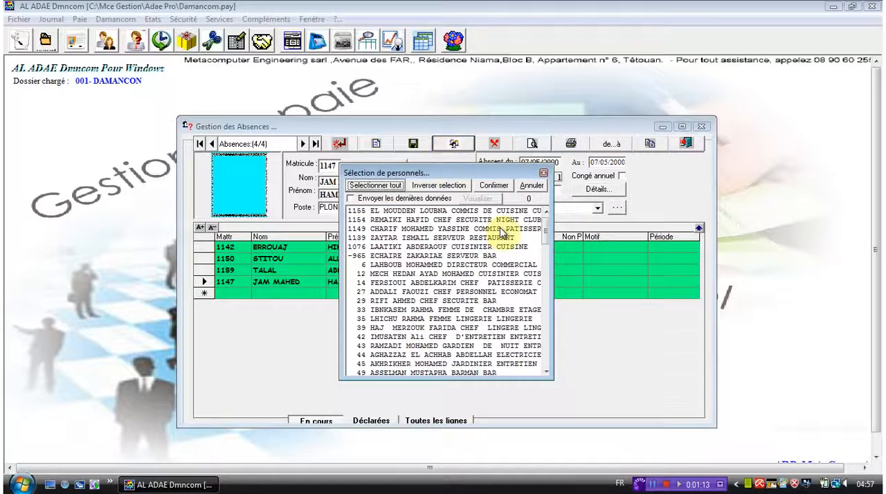
left_click(544, 174)
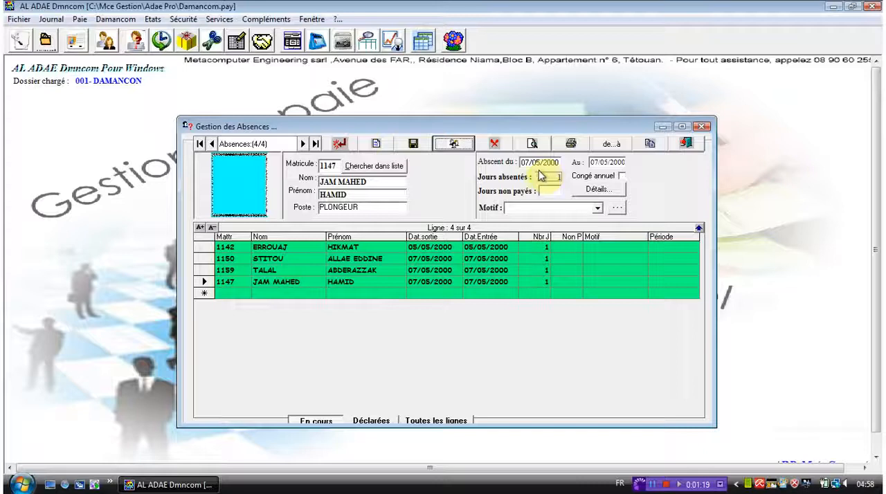
View the date period filter for the absences and close it without setting a range
left_click(601, 147)
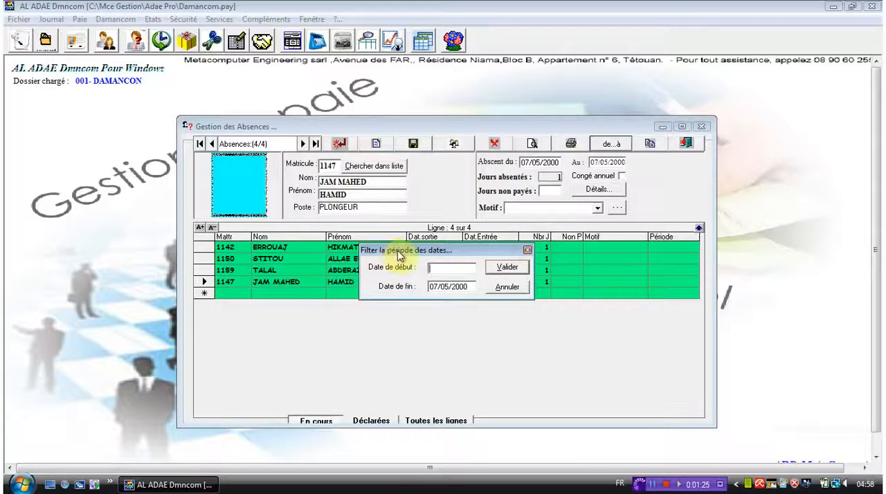
left_click_drag(398, 256, 405, 188)
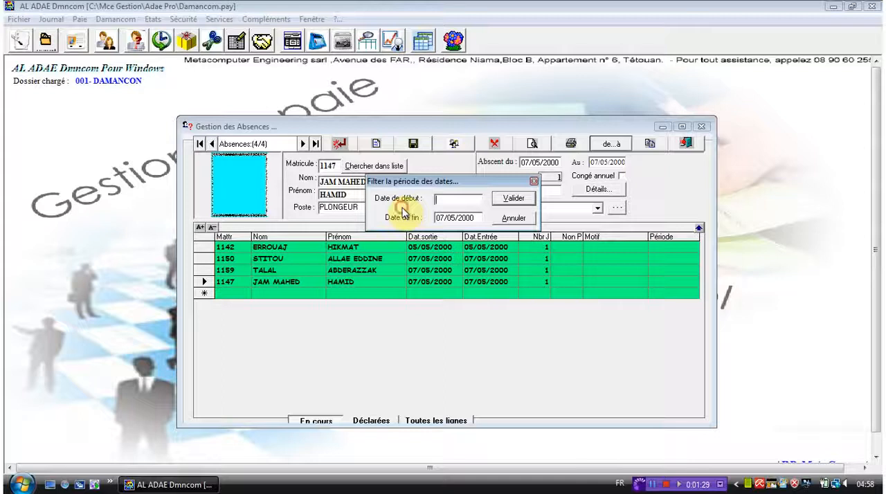
left_click(533, 182)
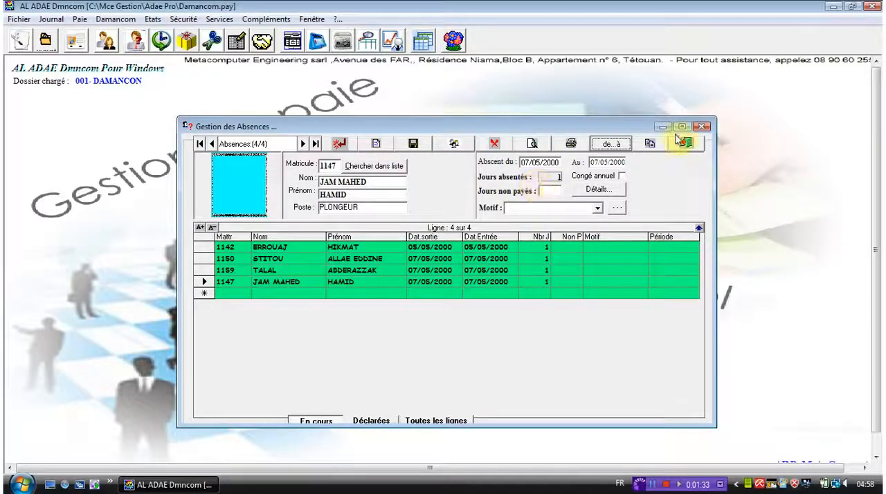
Open a second absence management window from the current one and close it again
left_click(651, 144)
key("Return")
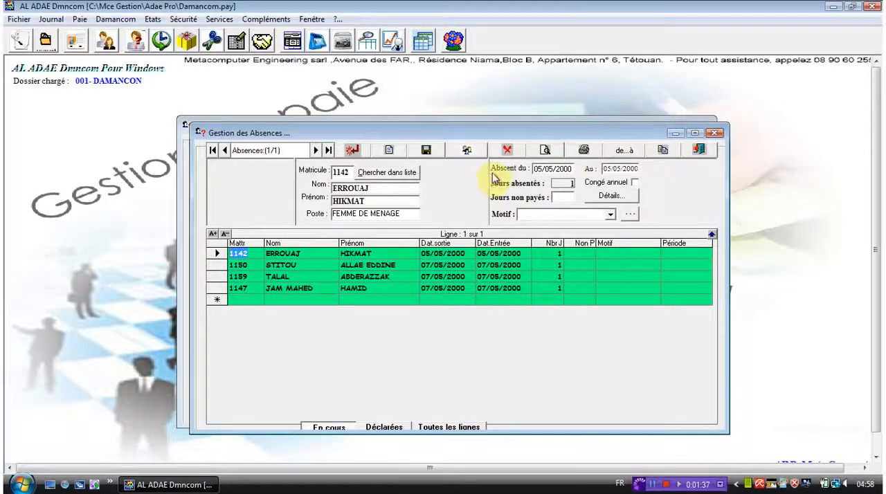
left_click(712, 133)
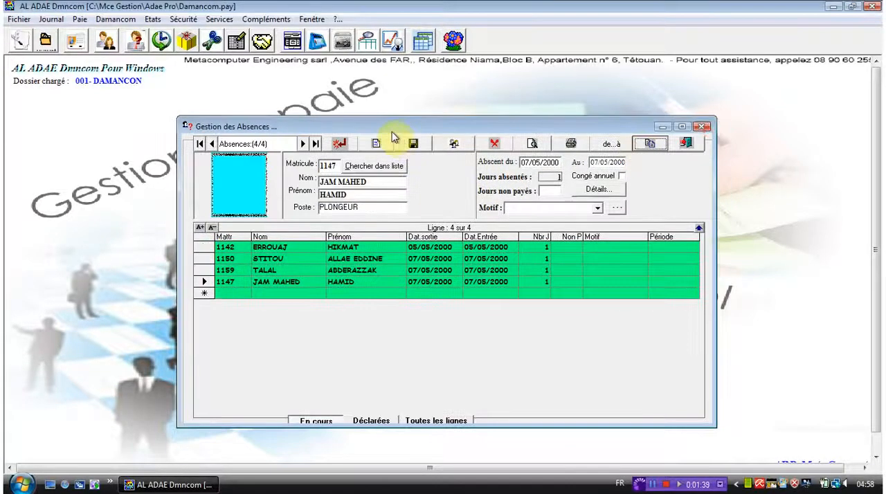
Save the new absence record and close the absence management window
left_click(413, 143)
key("Return")
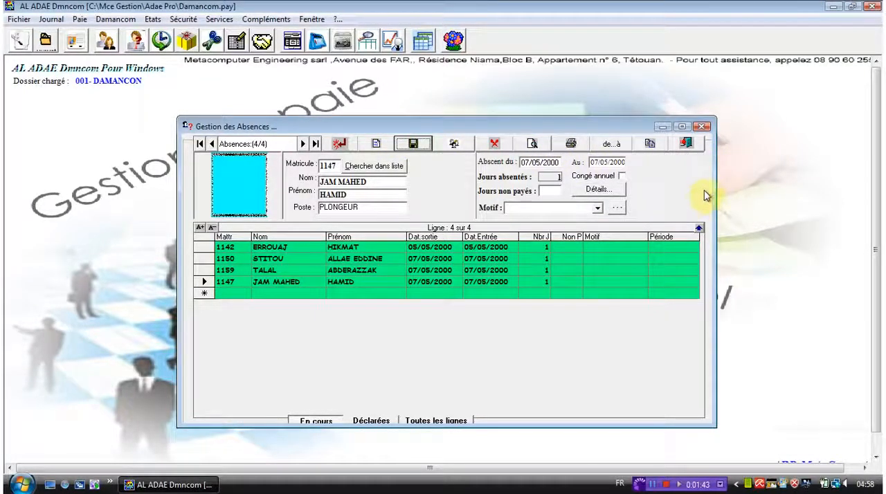
left_click(701, 127)
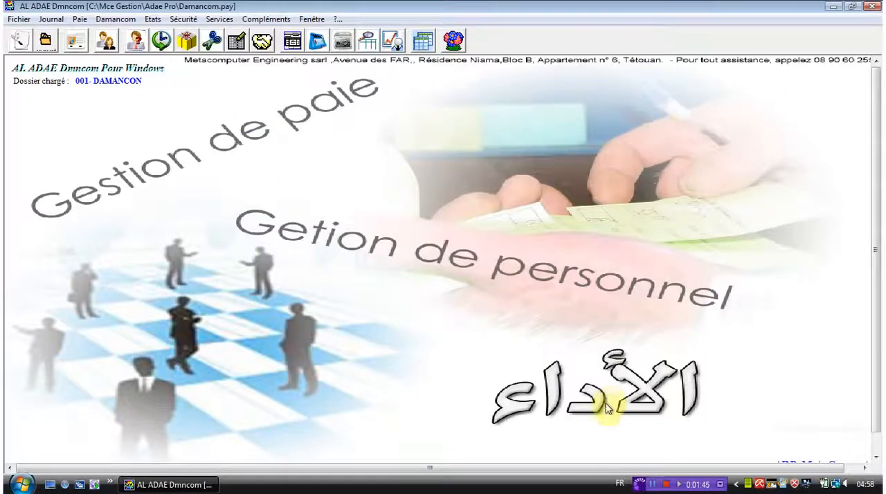
left_click(651, 483)
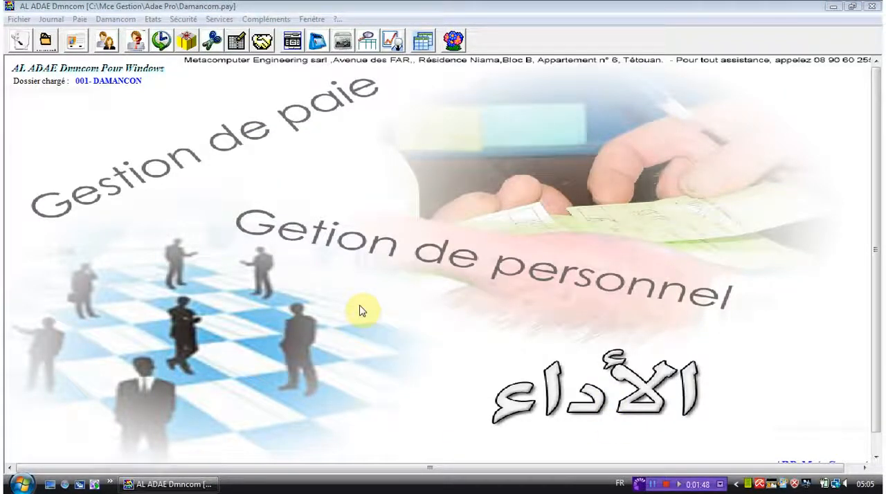
Open the overtime management window (Gestion des HEURES supplémentaires)
left_click(52, 19)
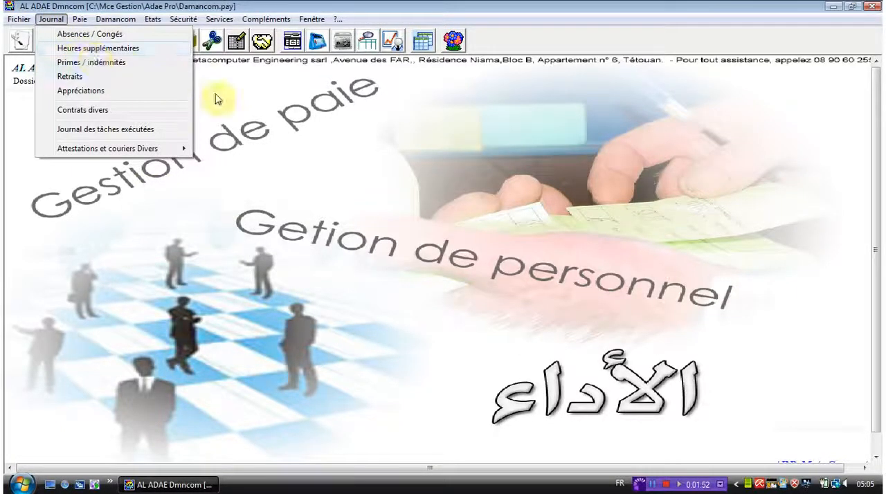
left_click(270, 123)
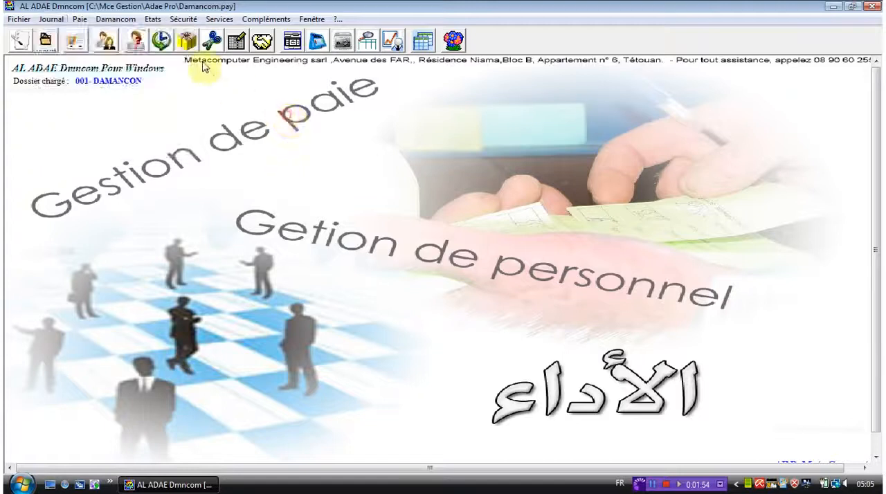
left_click(161, 42)
key("Return")
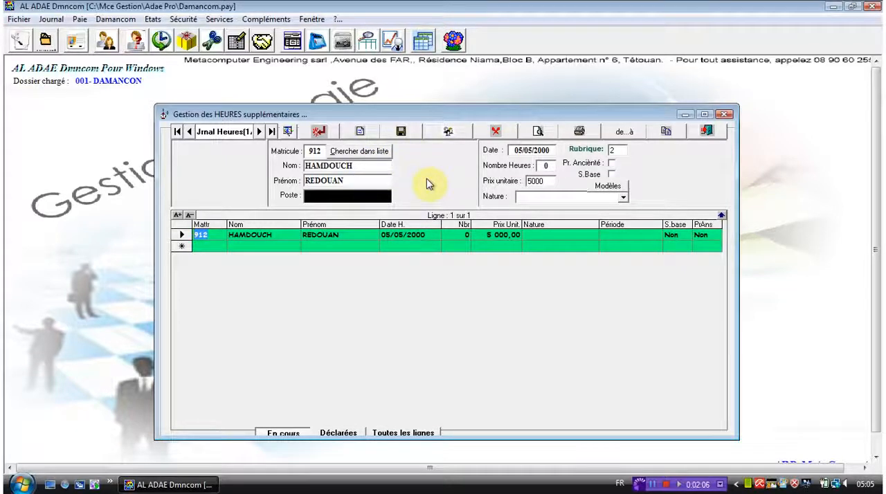
left_click(496, 180)
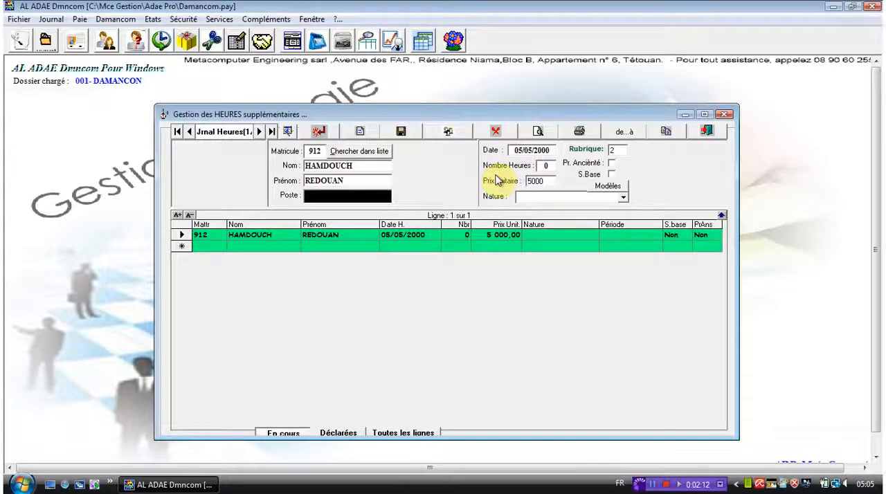
Validate the overtime preparation table (Préparation des heures supplémentaires), display the added hours, and close both overtime windows
left_click(288, 133)
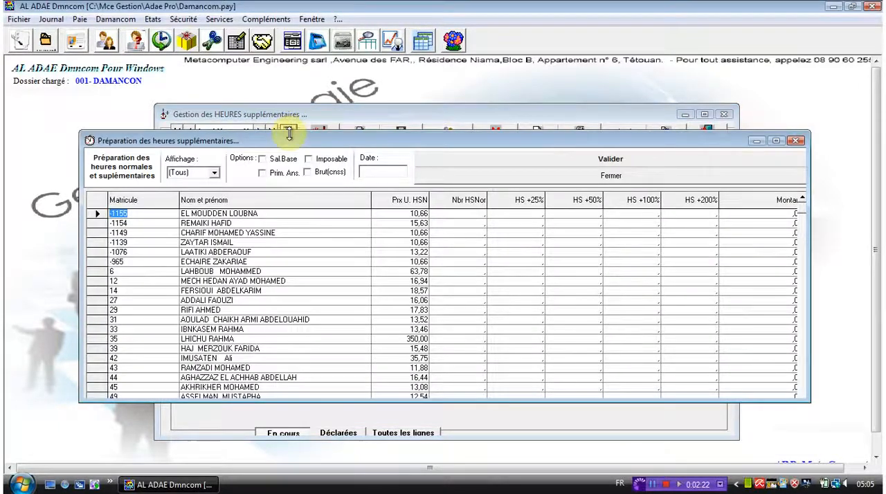
left_click(102, 234)
left_click(612, 164)
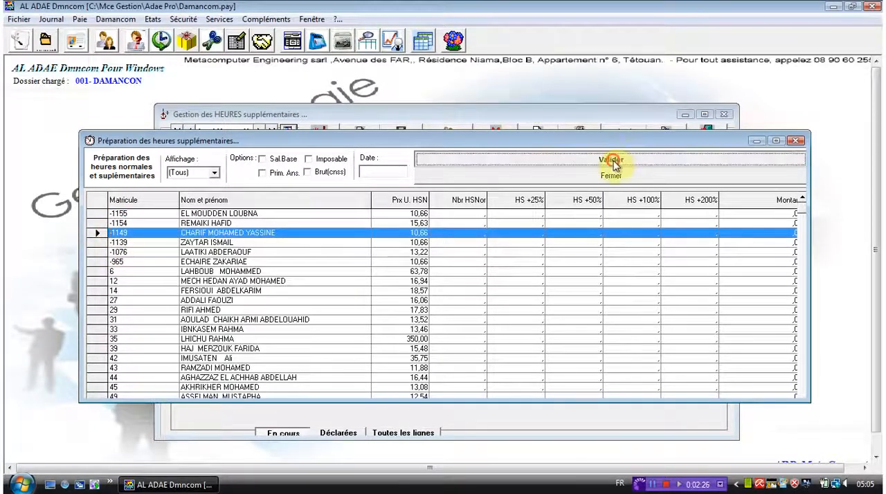
key("Return")
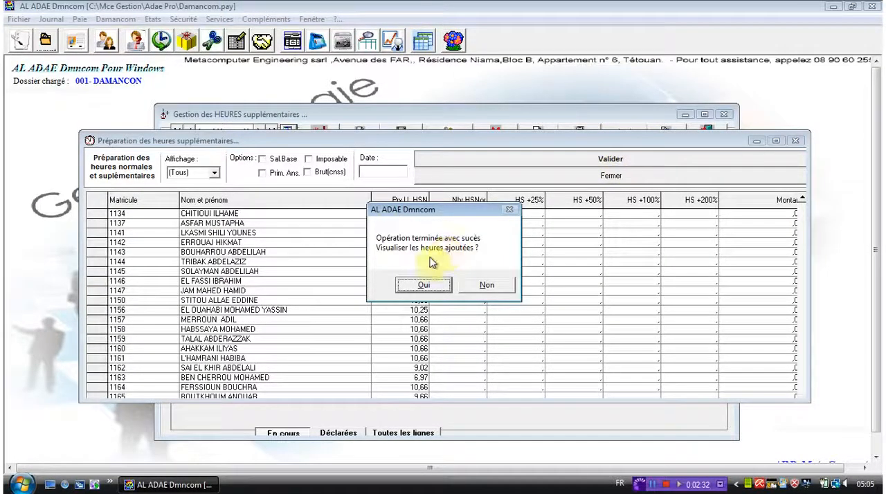
left_click(422, 283)
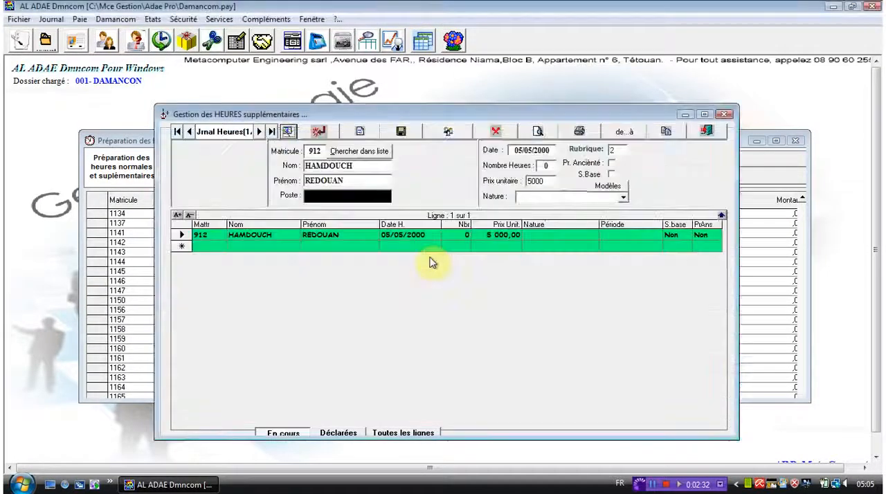
left_click(794, 141)
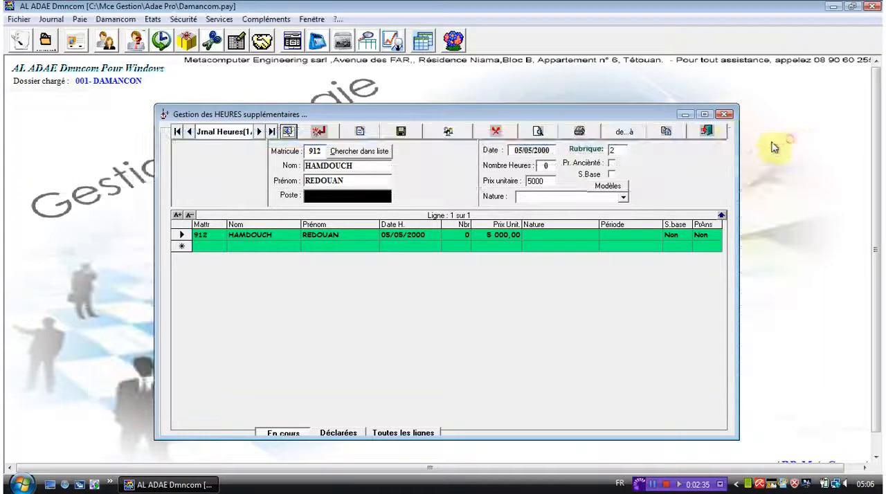
left_click(723, 116)
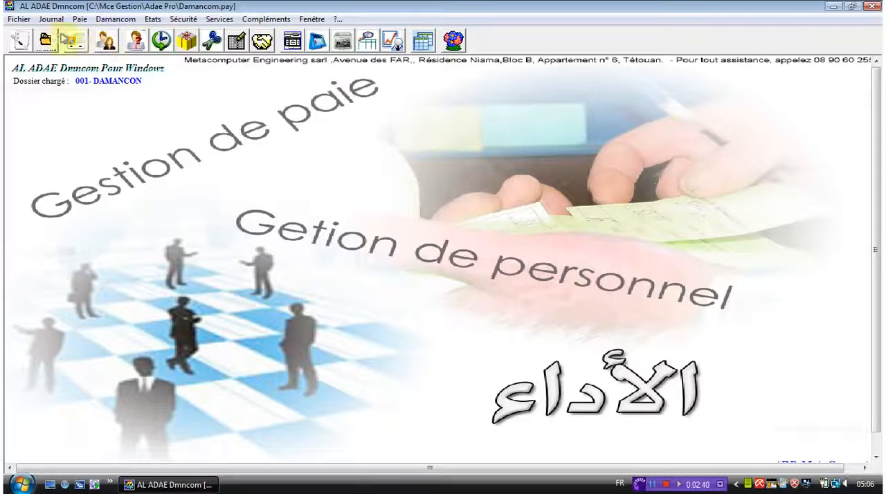
Open the bonuses and allowances window (Gestion des Primes et indémnités), examine its fields, and close it
left_click(51, 18)
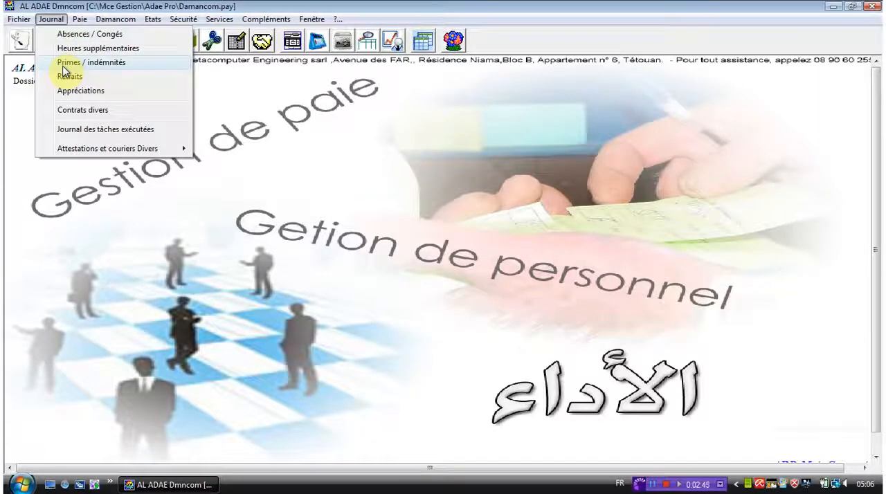
left_click(210, 108)
left_click(187, 43)
key("Return")
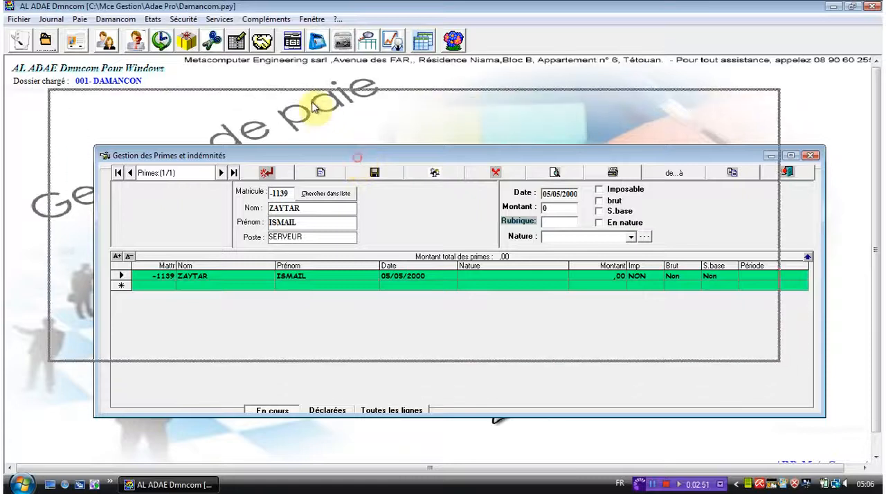
left_click_drag(358, 159, 311, 102)
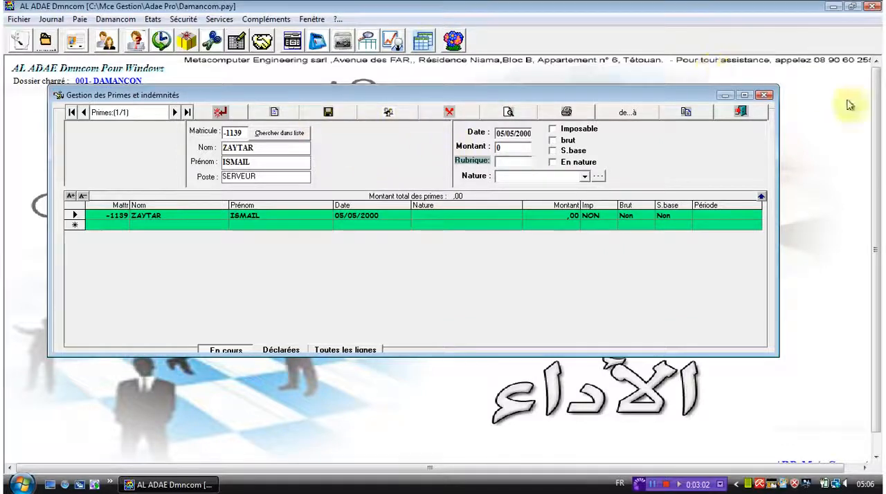
left_click(763, 95)
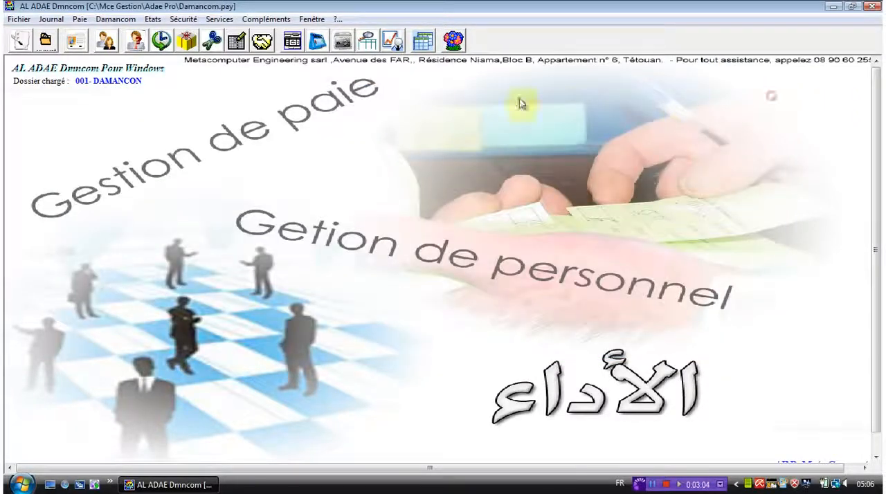
Open the deductions window (Gestion des Retraits), examine its fields, and close it
left_click(51, 20)
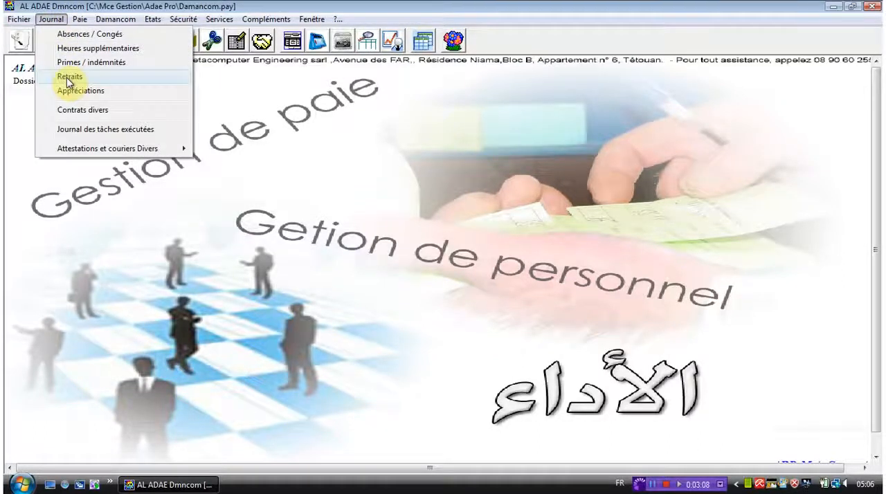
left_click(275, 88)
left_click(212, 41)
key("Return")
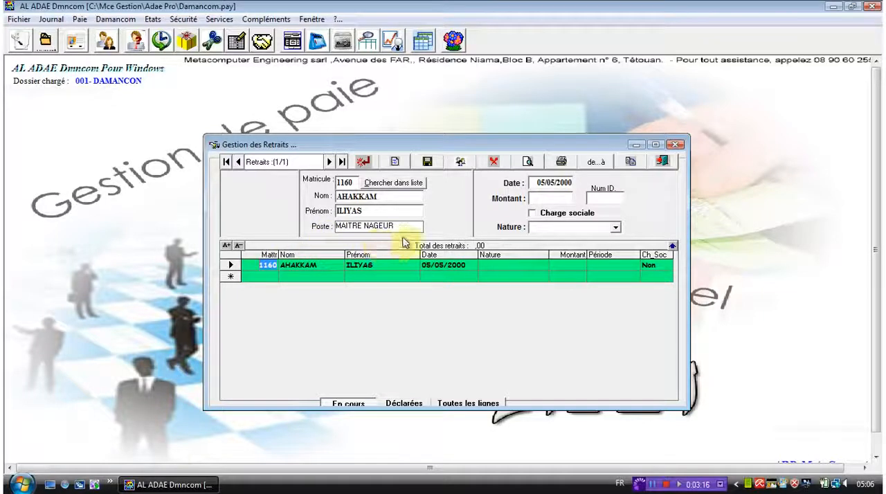
left_click(676, 146)
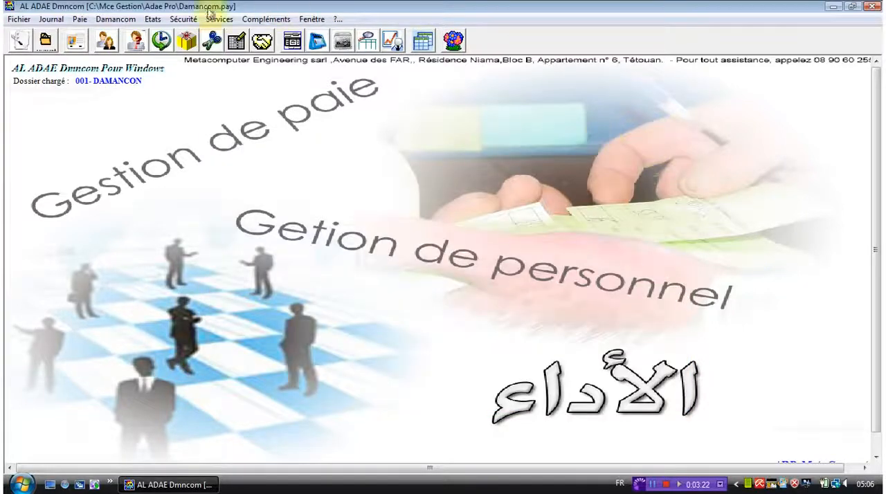
Open the employee appraisals window (Gestion de notes), examine its fields, and close it
left_click(51, 19)
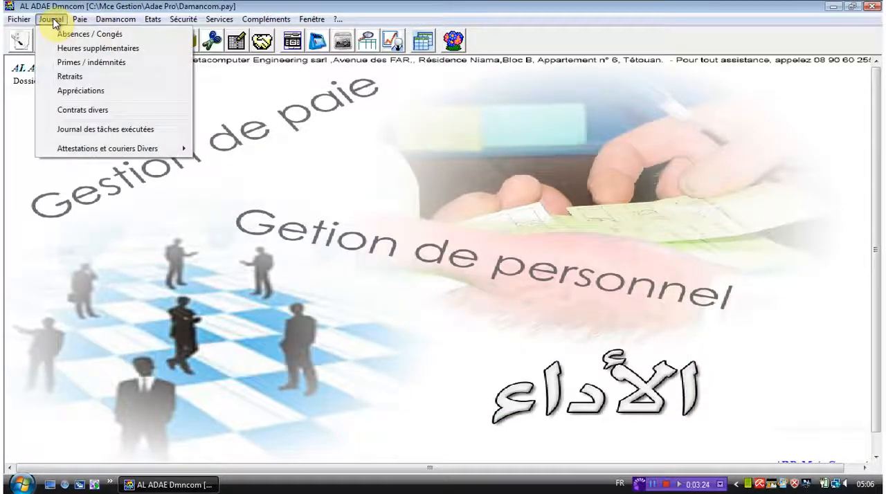
left_click(80, 93)
key("Return")
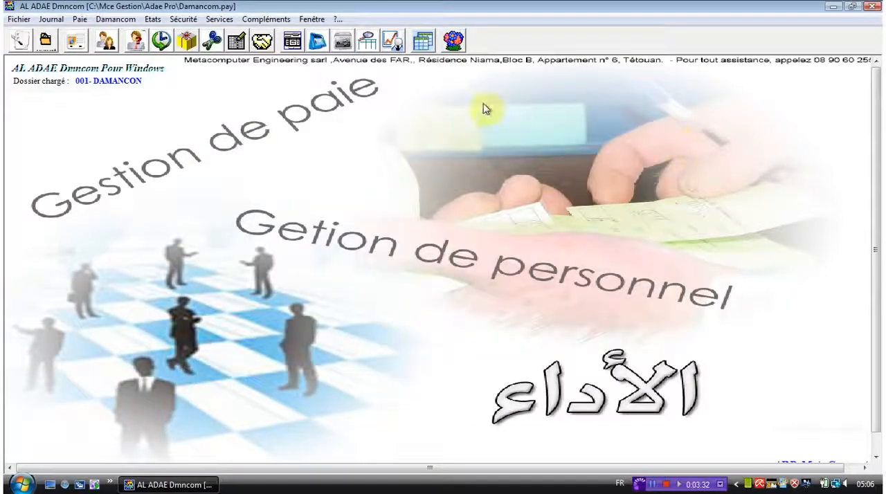
left_click(236, 41)
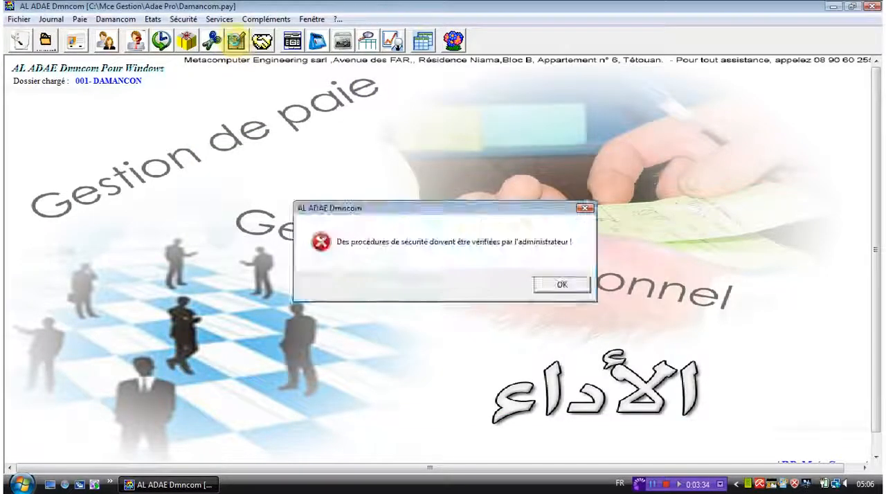
key("Return")
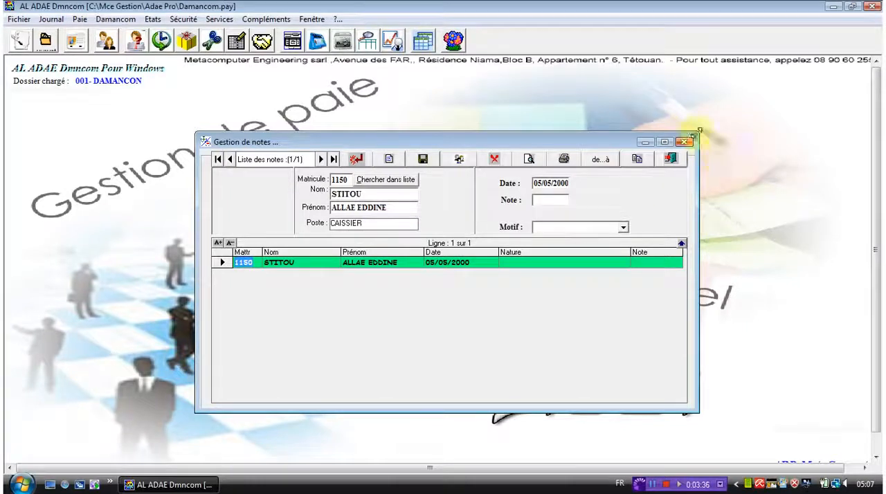
left_click(683, 142)
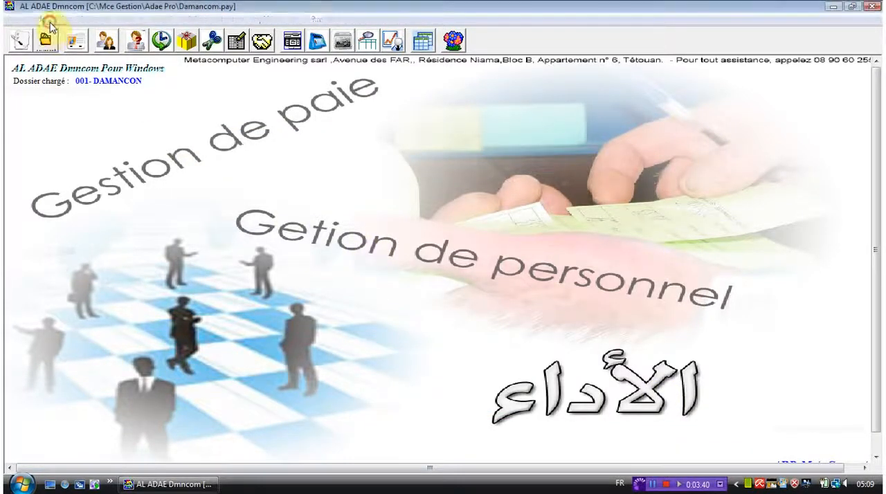
Open the miscellaneous contracts window (Gestion des contrats divers), examine its fields and contract list, and close it
left_click(51, 19)
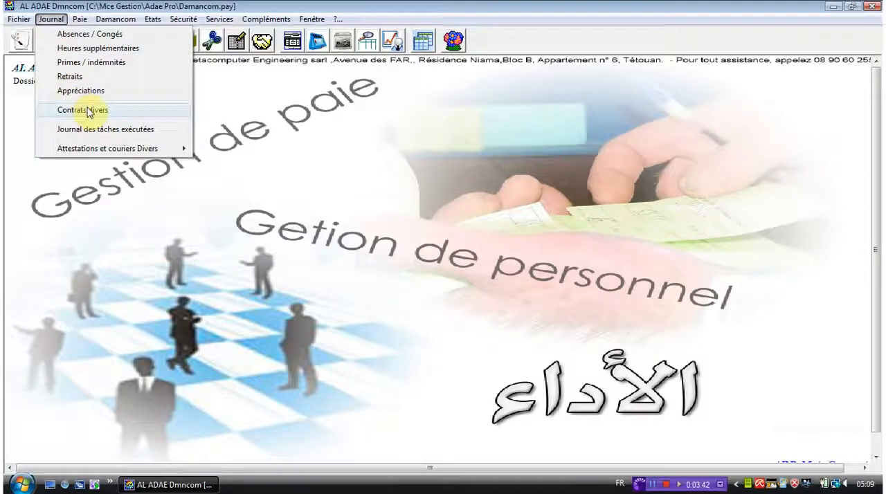
left_click(274, 85)
left_click(266, 46)
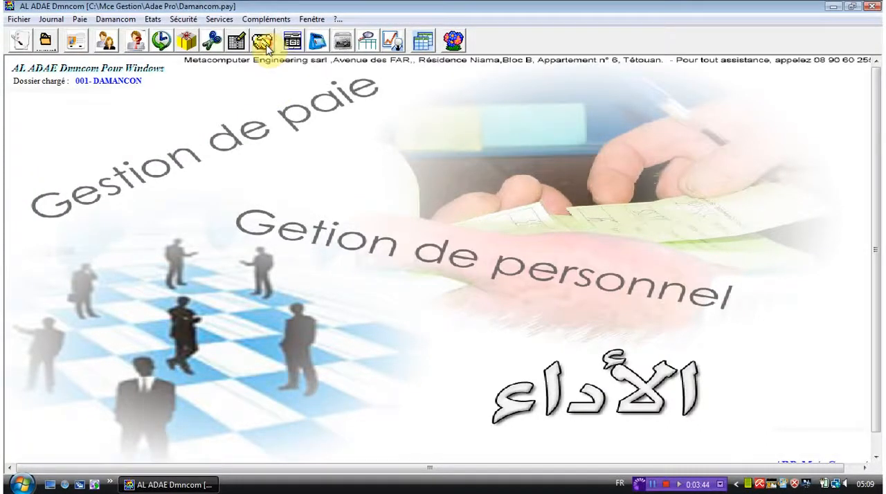
key("Return")
key("Return")
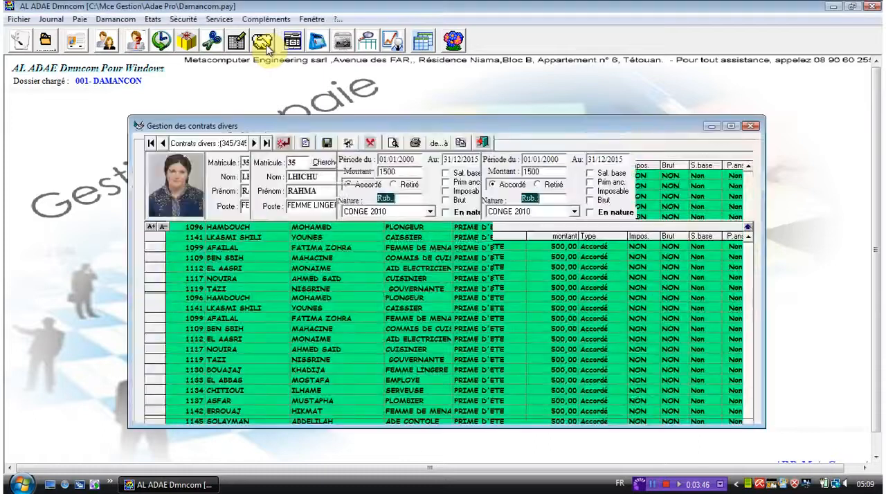
left_click_drag(319, 121, 319, 115)
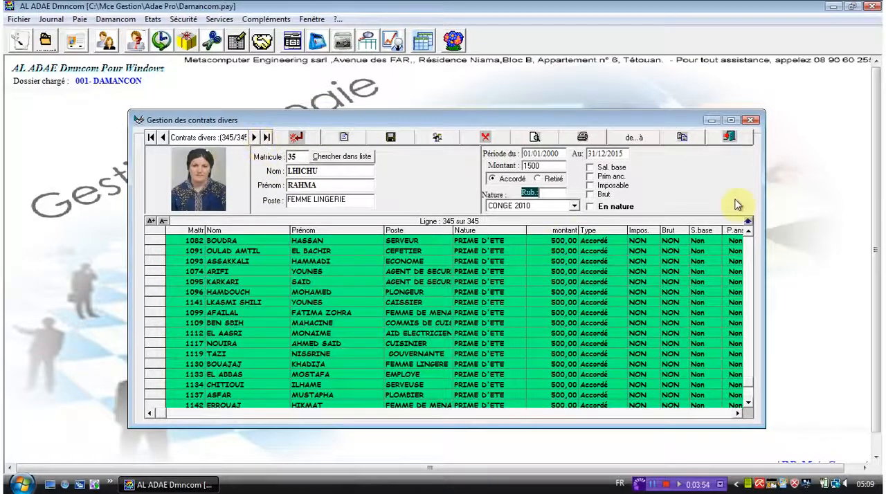
left_click(751, 120)
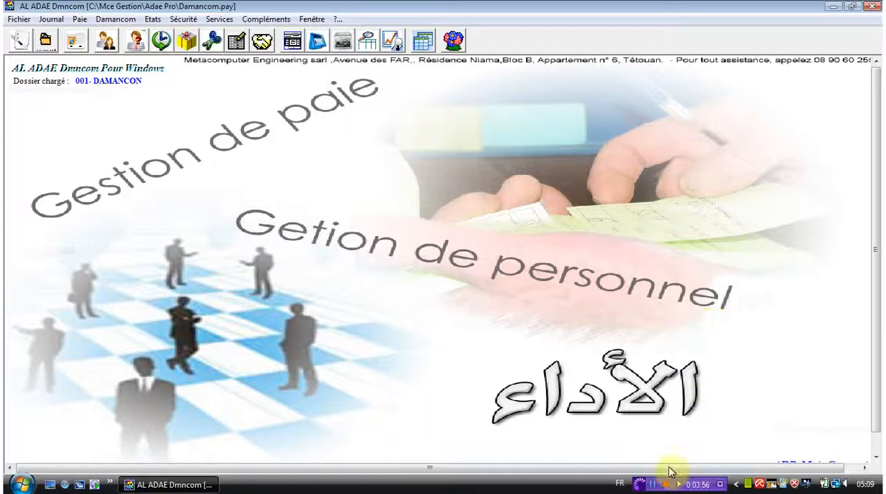
left_click(653, 484)
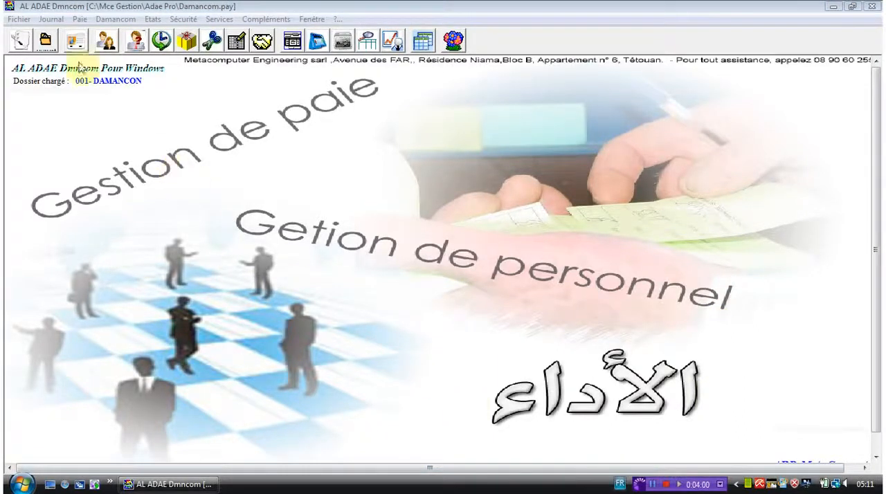
Open the executed tasks journal (Journal des tâches exécutées), view its new workday form (Nouvelle journée de travail), and cancel the form
left_click(50, 19)
left_click(97, 130)
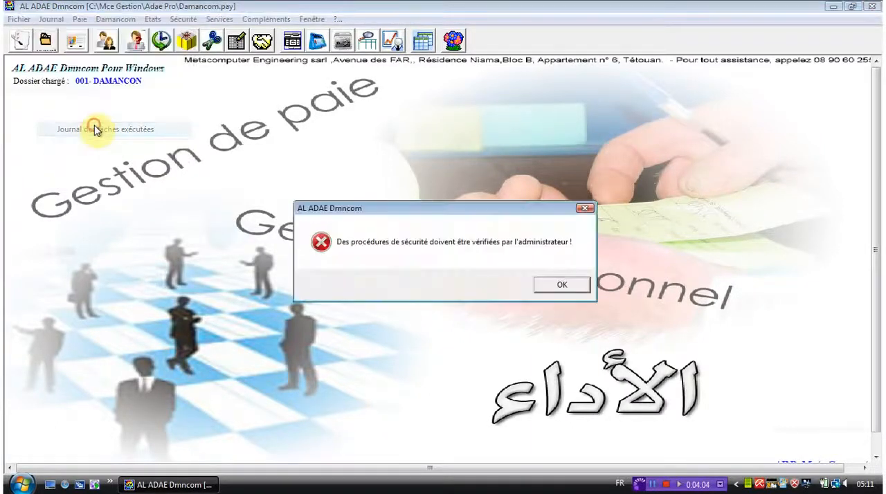
key("Return")
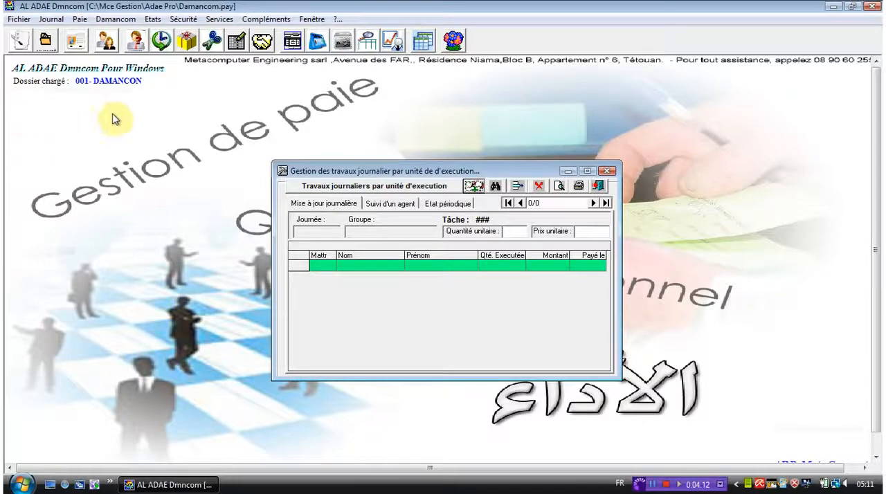
left_click(473, 187)
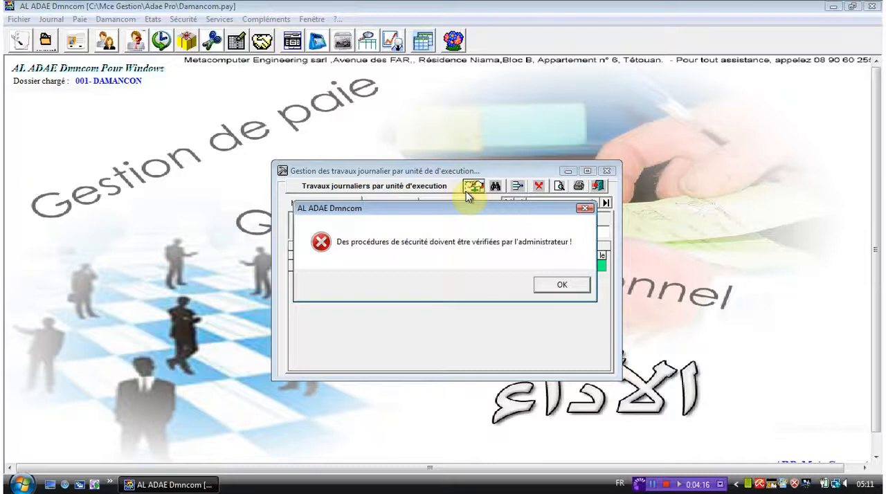
key("Return")
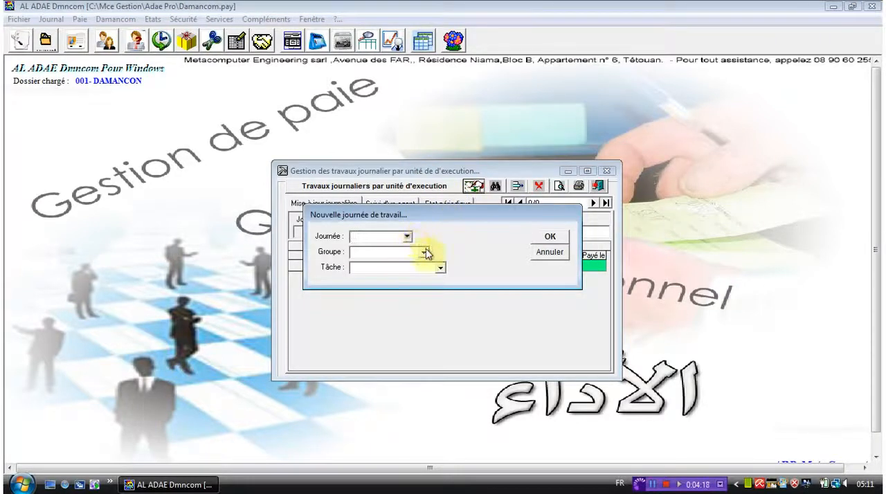
left_click(550, 251)
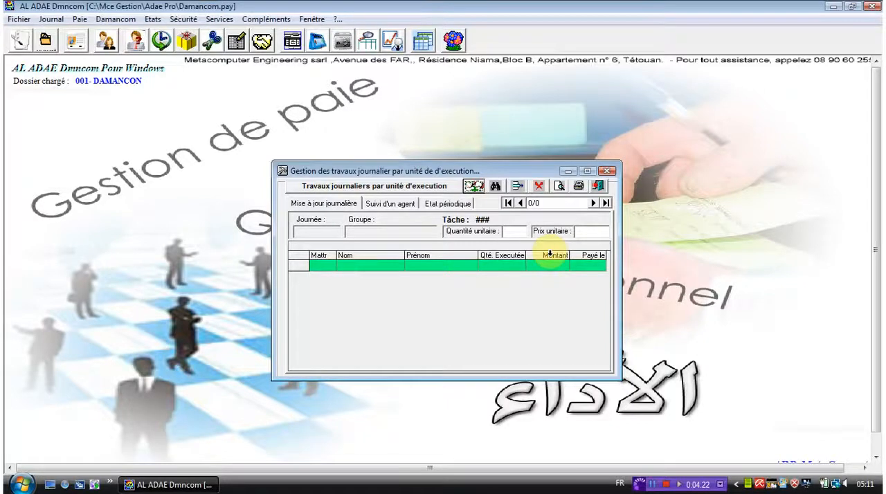
Review the daily update, agent tracking and periodic statement views of the daily works window, and close it
left_click(346, 205)
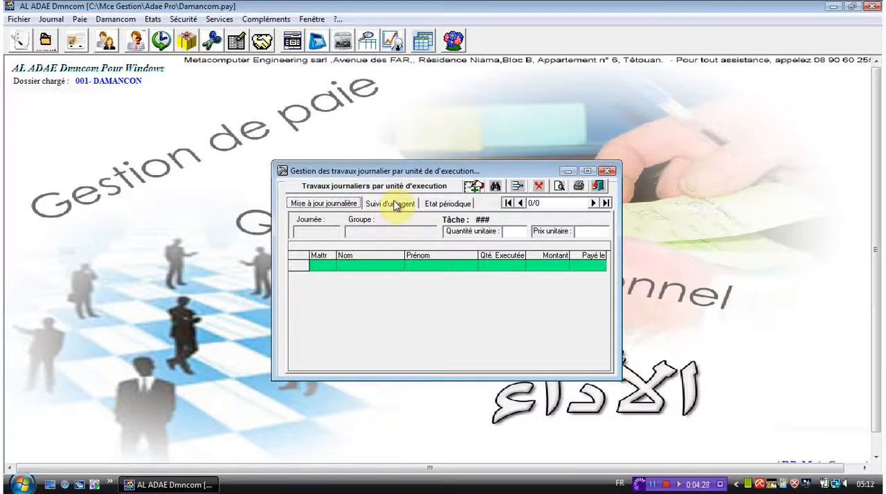
left_click(394, 204)
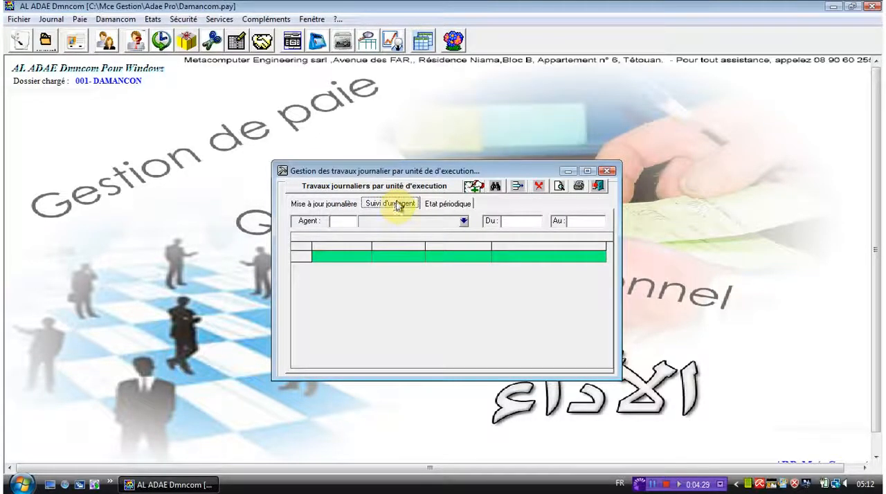
left_click(443, 204)
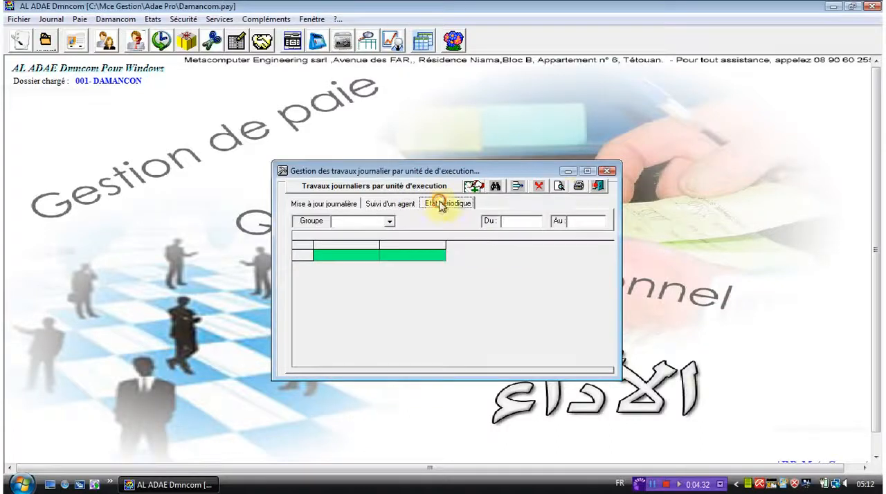
left_click(605, 173)
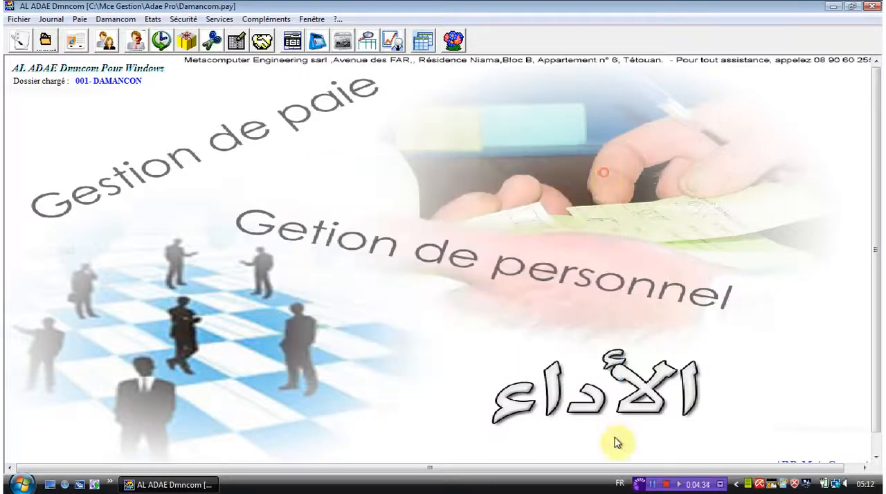
left_click(653, 484)
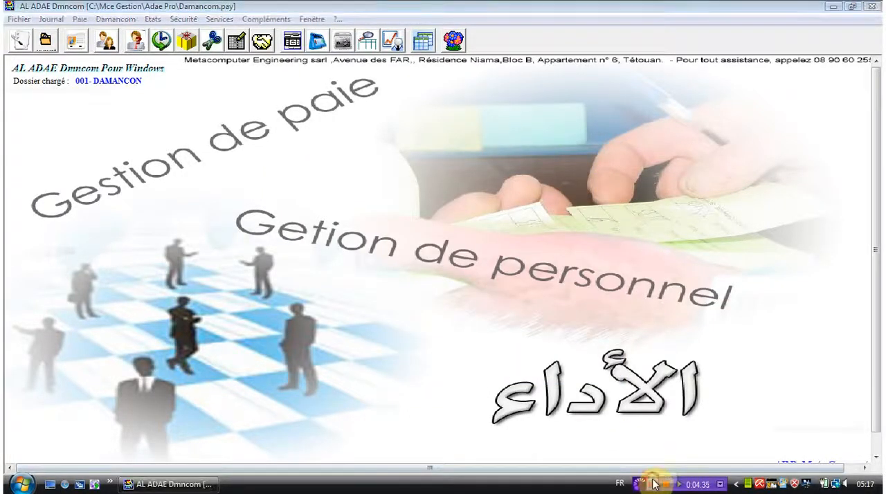
Open the work certificates window (Attestations de travail) and display the list of existing certificates
left_click(43, 18)
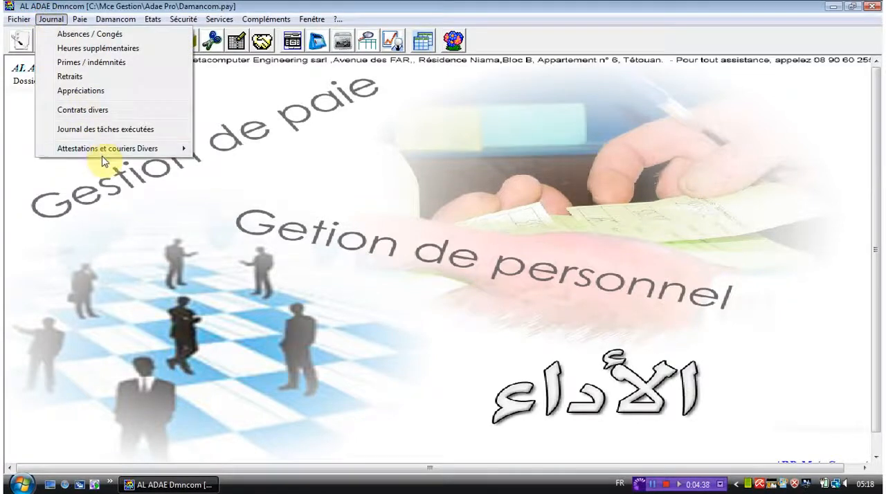
mouse_move(110, 154)
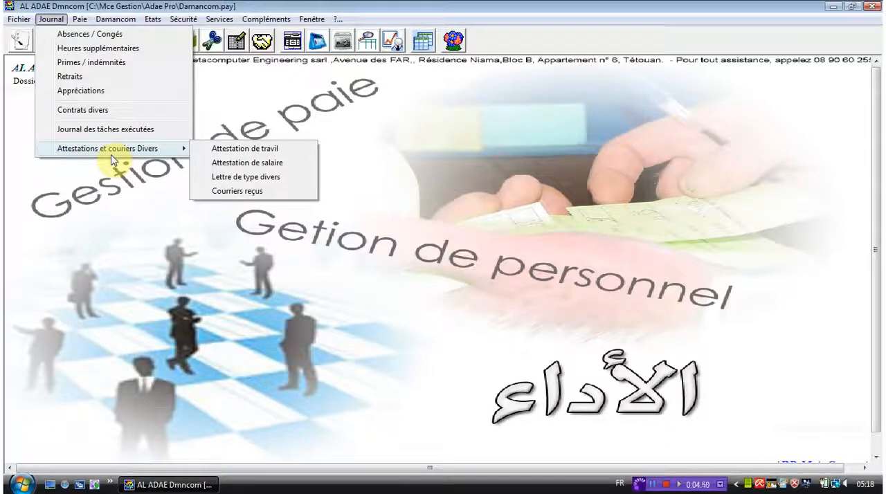
left_click(206, 154)
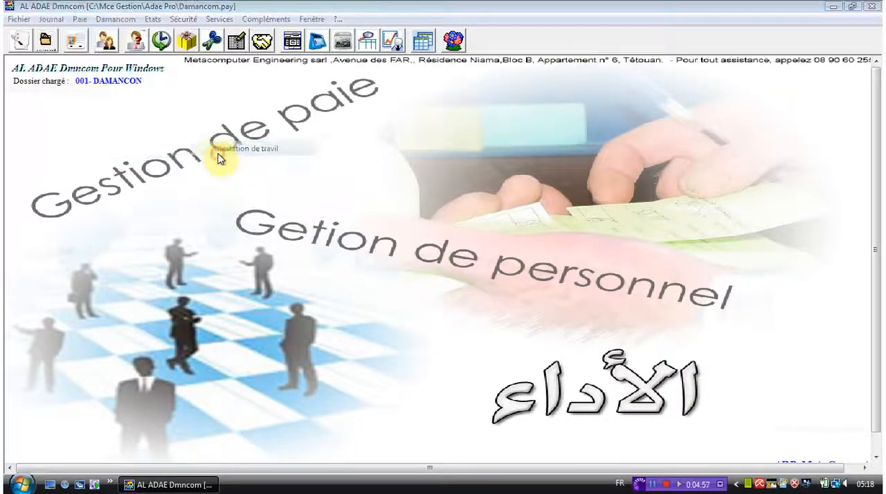
key("Return")
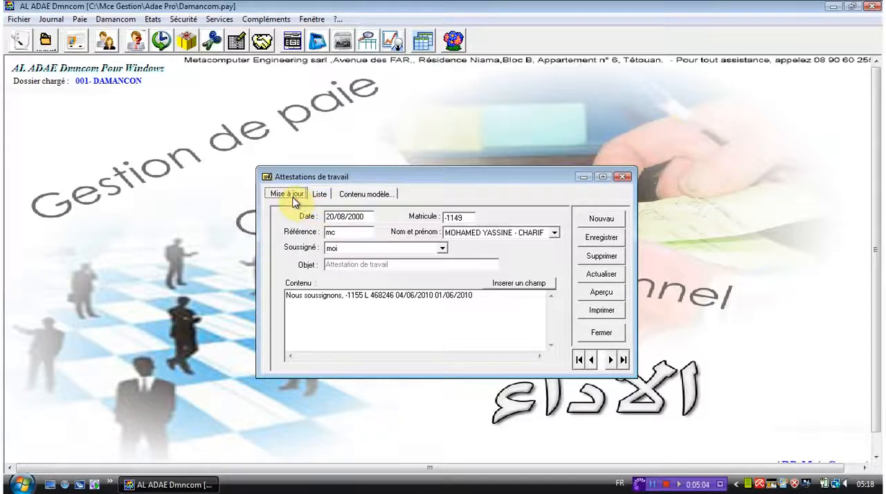
left_click(328, 198)
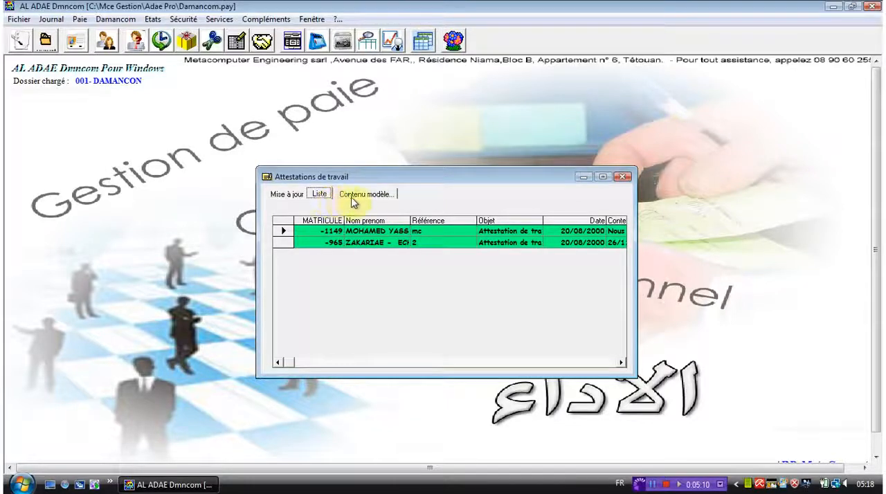
Add "voici mon modéle" after "Nous soussignons," in the work certificate's template content and save the template
left_click(360, 197)
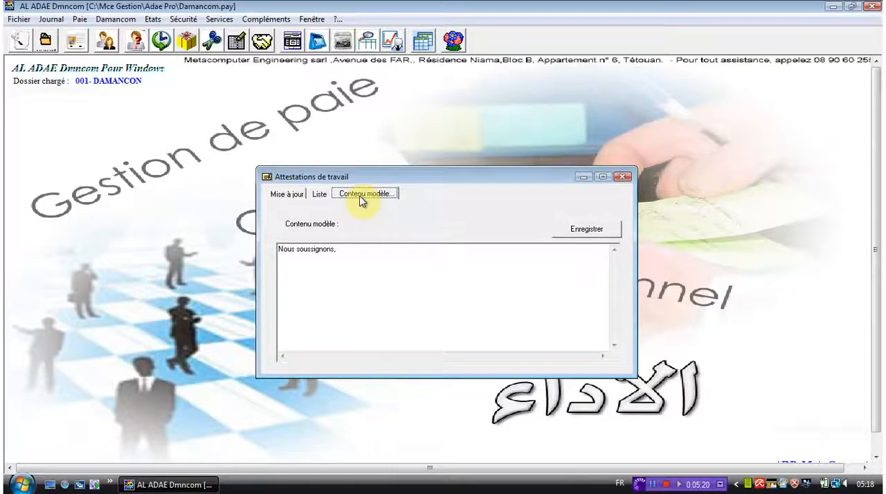
left_click(363, 268)
type("voici mon modèle")
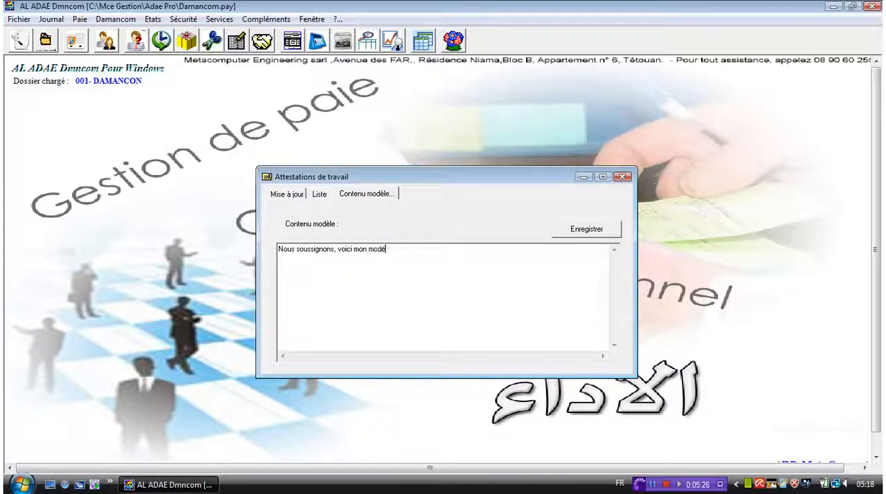
left_click(586, 233)
key("Return")
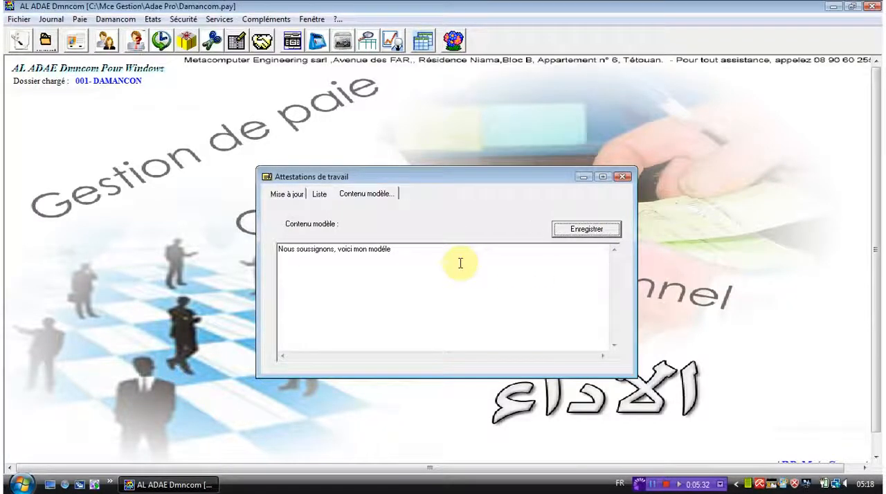
Start a new work certificate dated 20/08/2000 and select the fourth employee in the name list
left_click(289, 196)
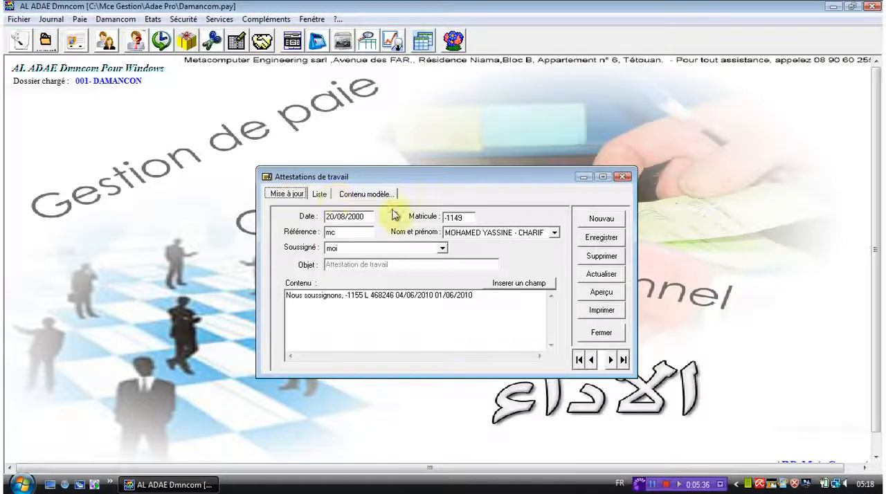
left_click(589, 220)
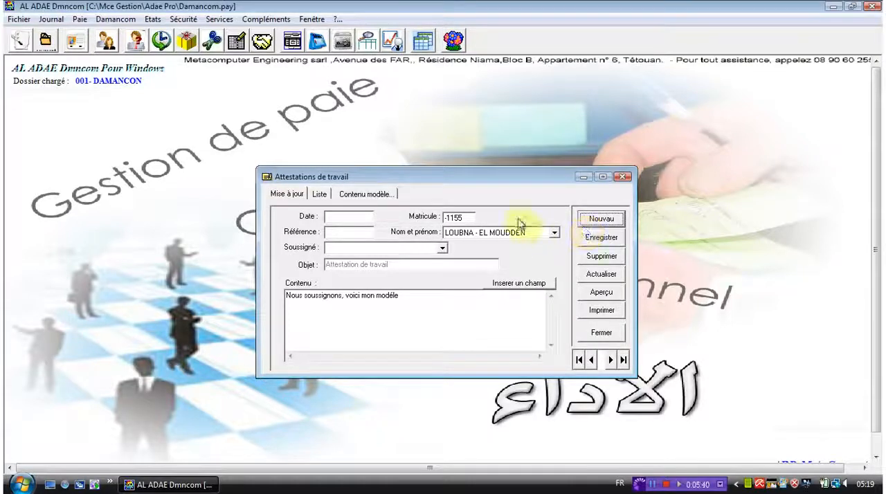
left_click(357, 219)
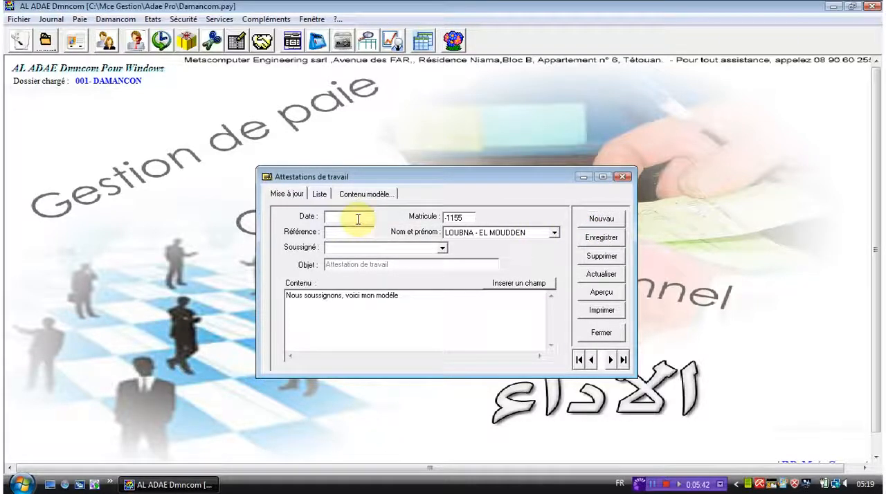
type("20/08/2000")
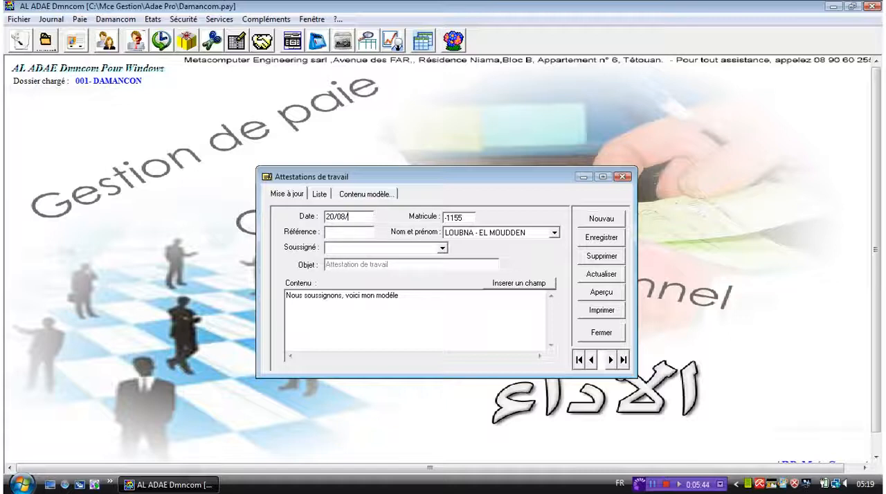
left_click(557, 239)
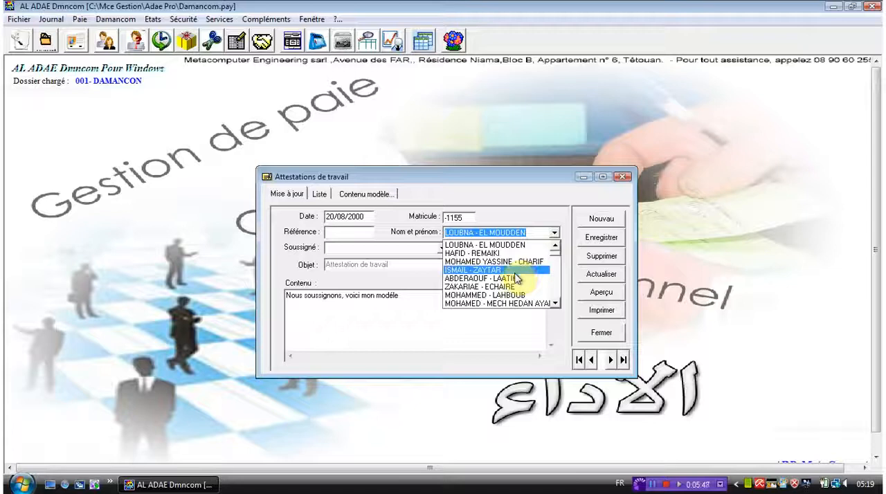
left_click(486, 276)
Set the certificate's reference (Référence) to 2 and its signatory (Soussigné) to "moi"
left_click(353, 232)
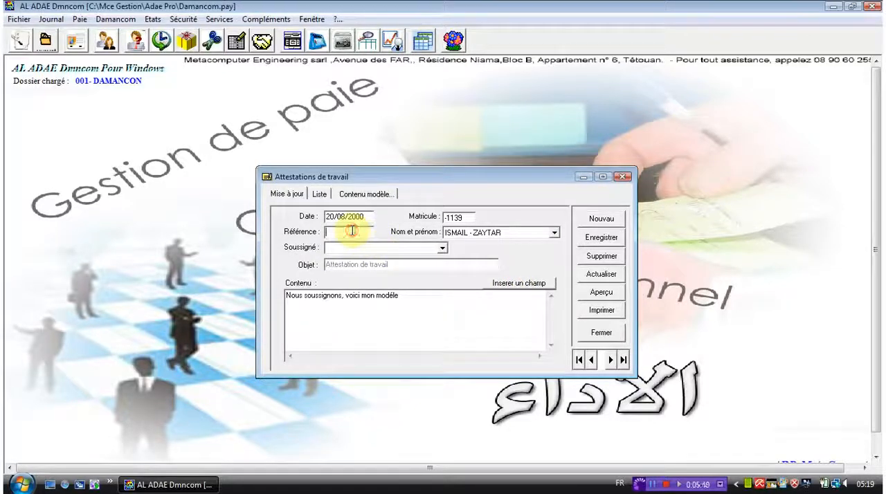
type("20")
key("BackSpace")
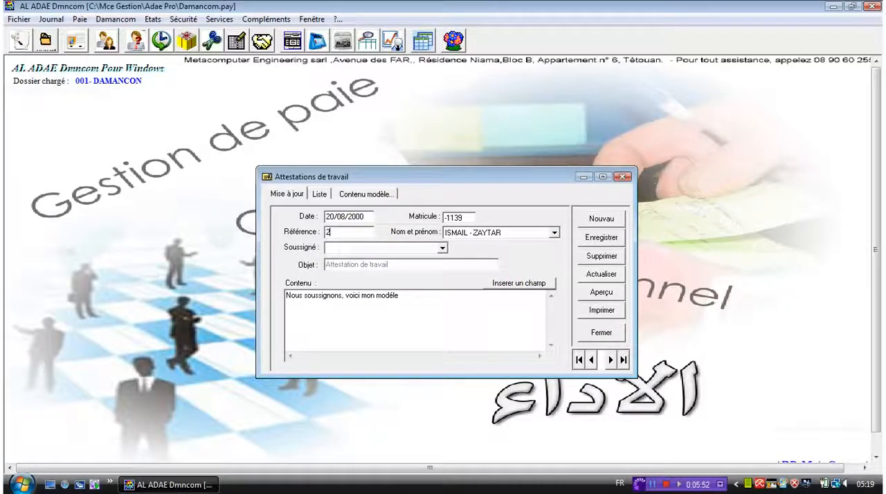
left_click(443, 249)
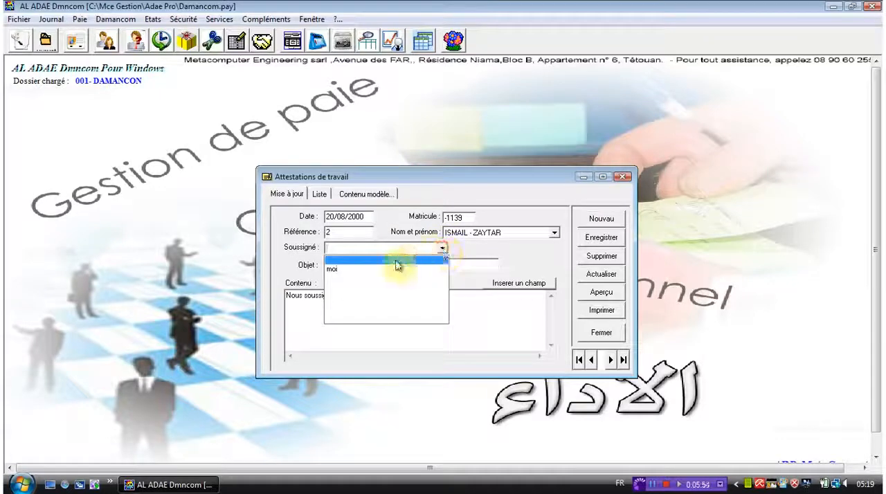
left_click(374, 274)
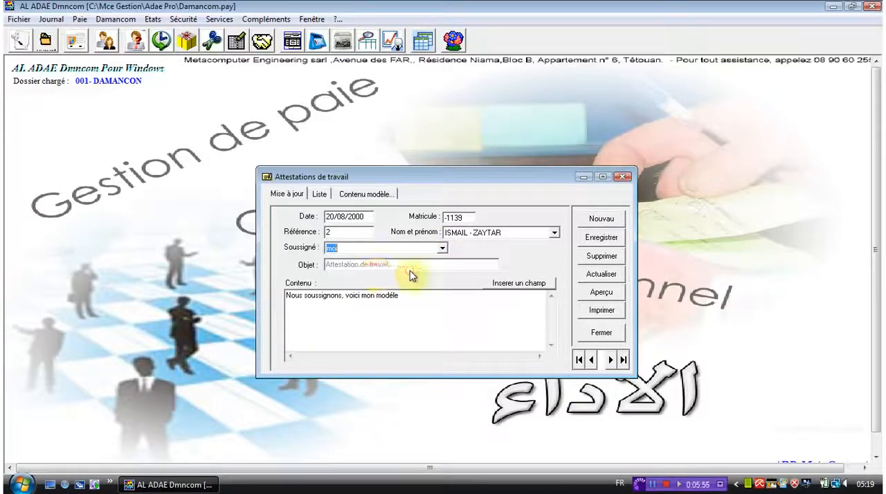
Insert the Poste, Adresse and Date naissance fields at the start of the certificate's content
left_click(502, 285)
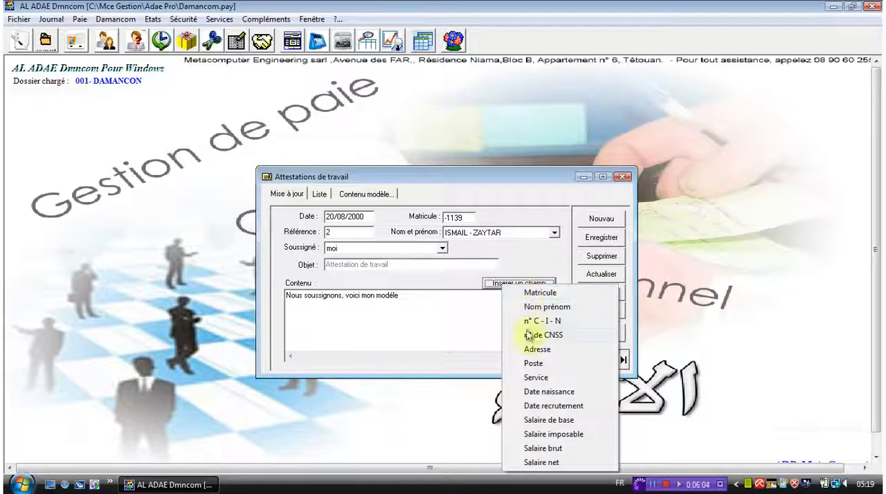
left_click(533, 363)
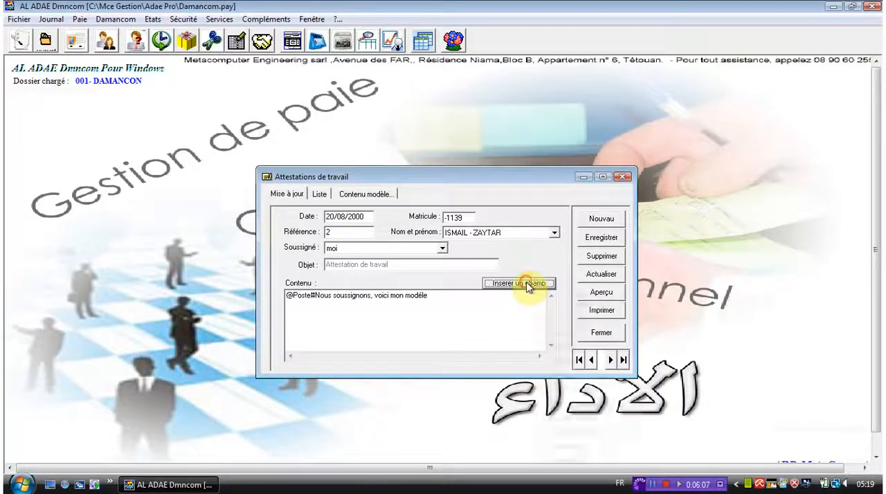
left_click(532, 291)
left_click(553, 349)
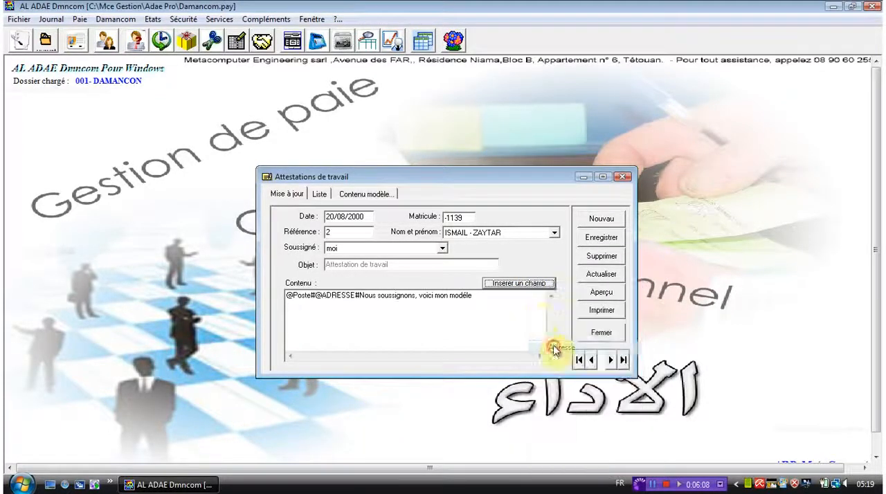
left_click(515, 286)
left_click(554, 395)
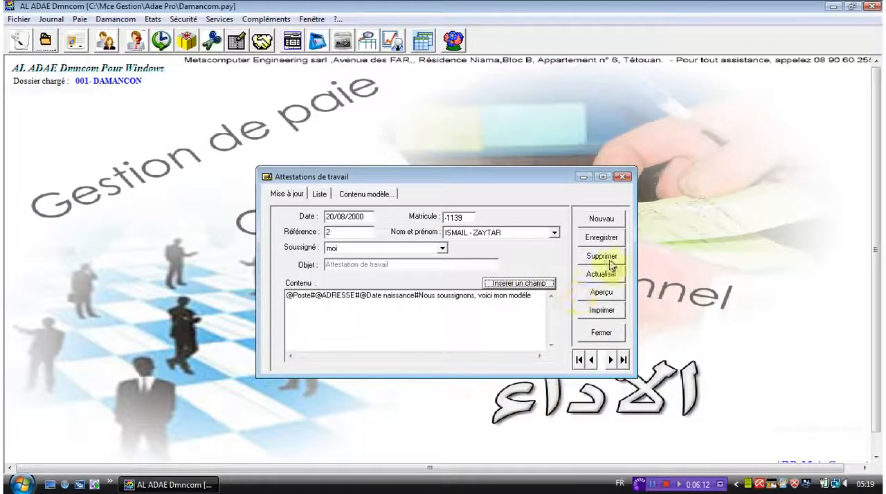
Save the new work certificate and close the work certificates window
left_click(600, 239)
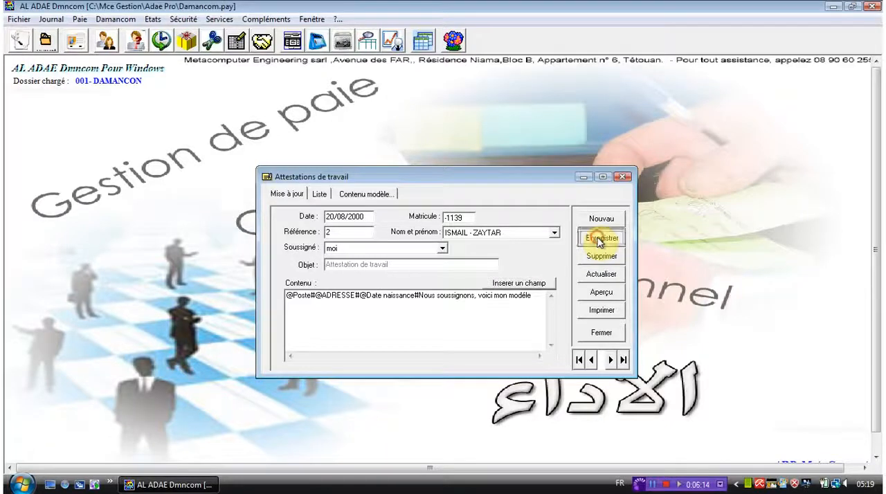
key("Return")
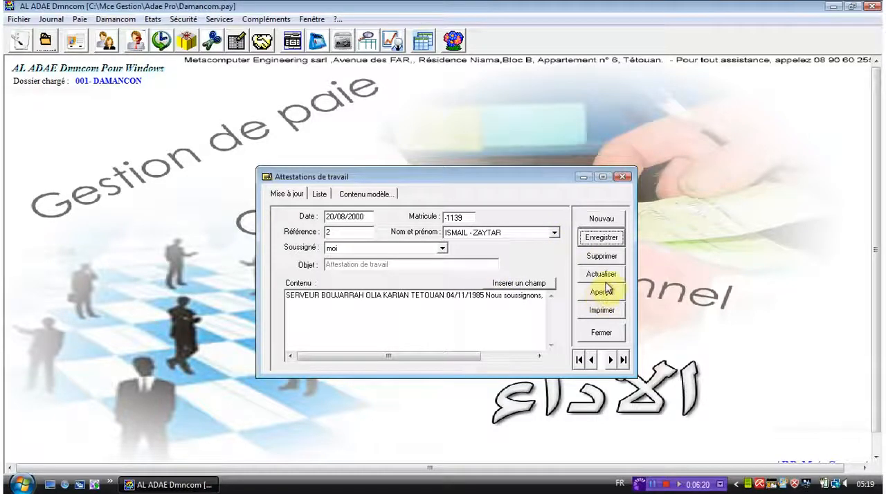
left_click(599, 333)
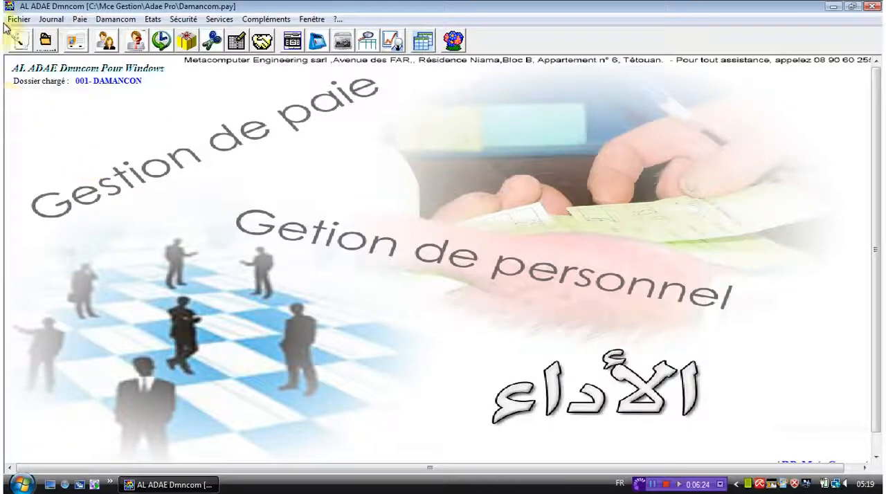
Open the salary certificates window (Attestations de salaire) to view its form, and close it
left_click(51, 19)
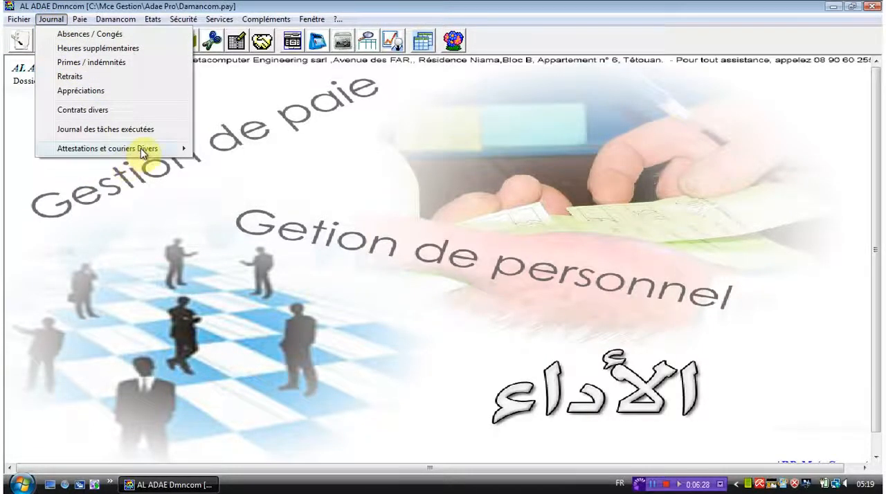
mouse_move(140, 148)
left_click(208, 162)
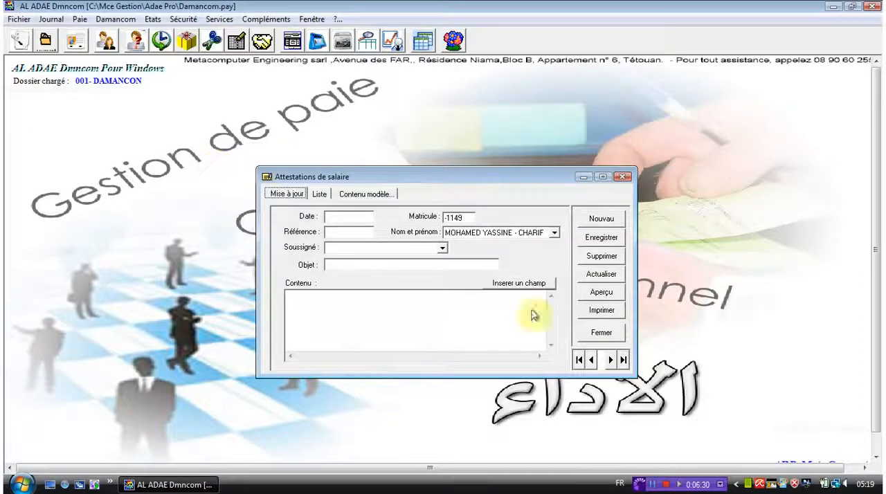
left_click(620, 177)
Open the miscellaneous letters window (Lettre divers) to view its form, and close it
left_click(50, 20)
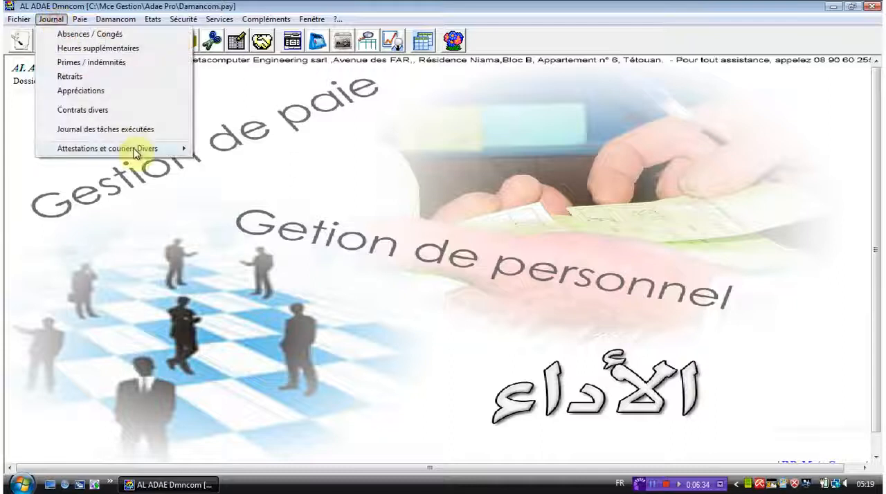
mouse_move(139, 149)
left_click(232, 177)
key("Return")
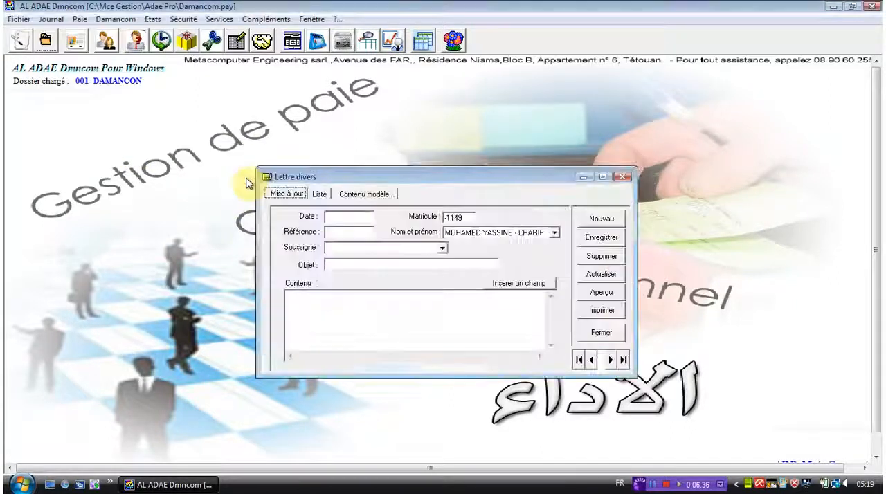
left_click(620, 178)
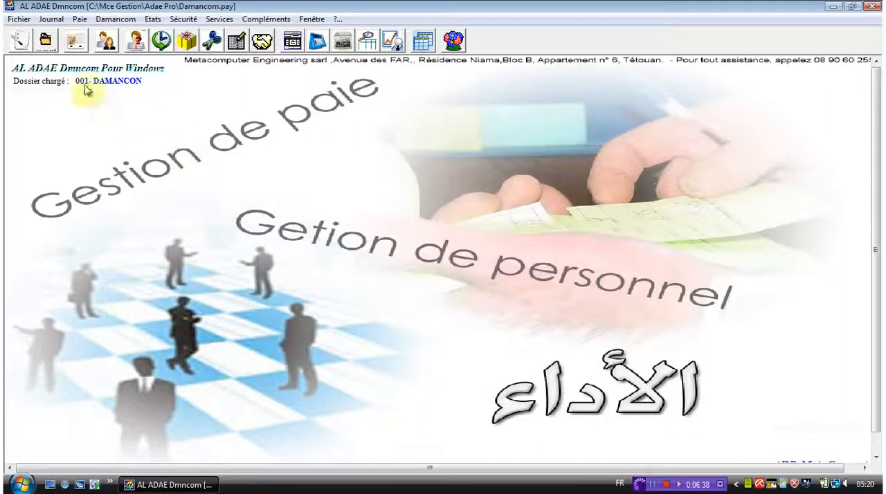
Open the received mail window (Courrier reçu) to view its form, and close it
left_click(50, 19)
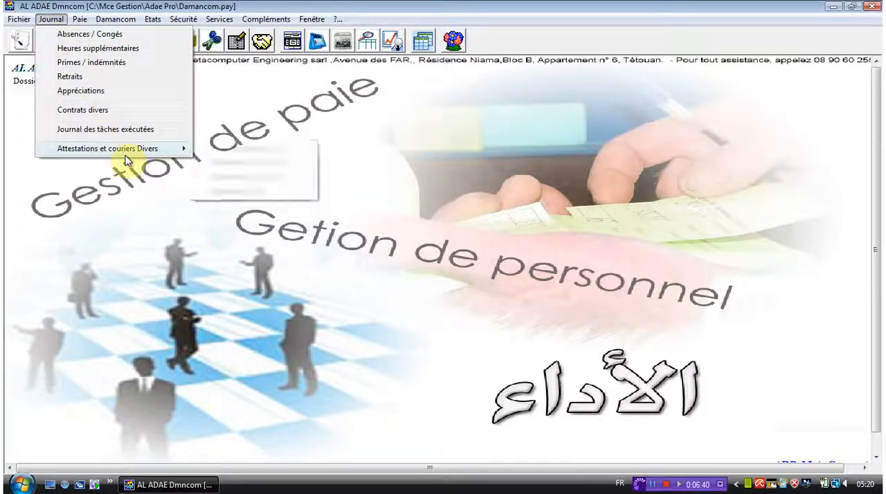
mouse_move(178, 149)
left_click(216, 193)
key("Return")
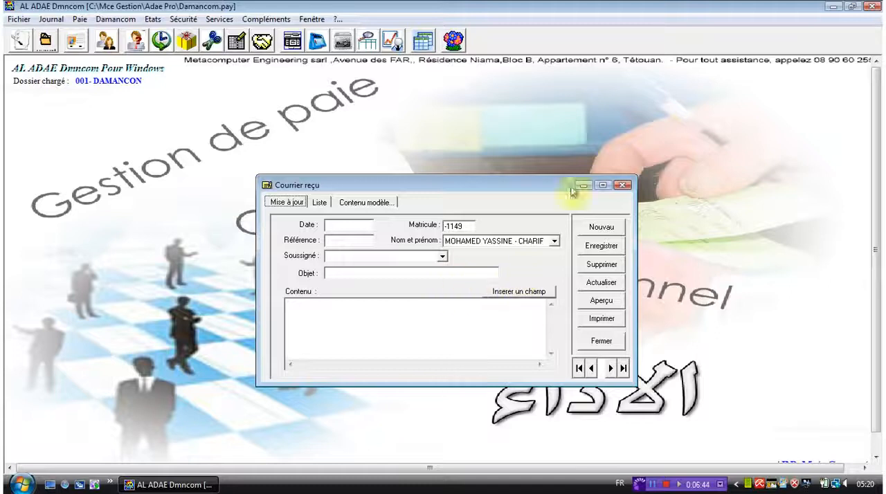
left_click(622, 187)
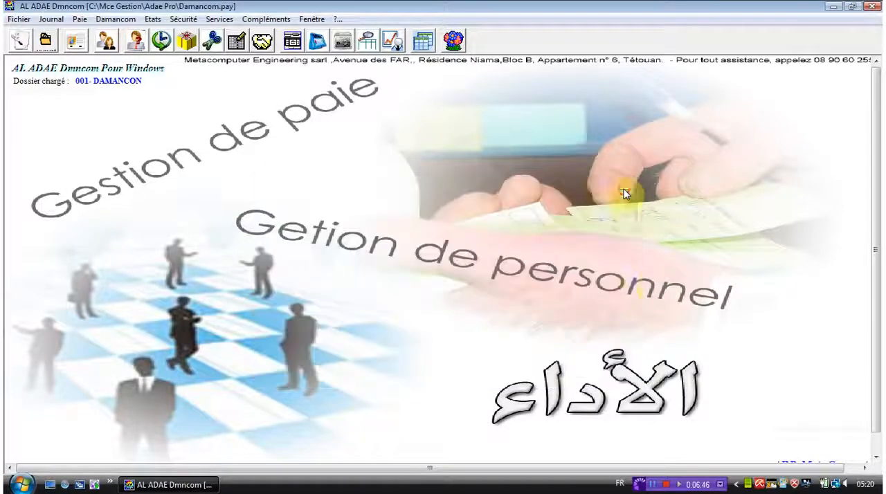